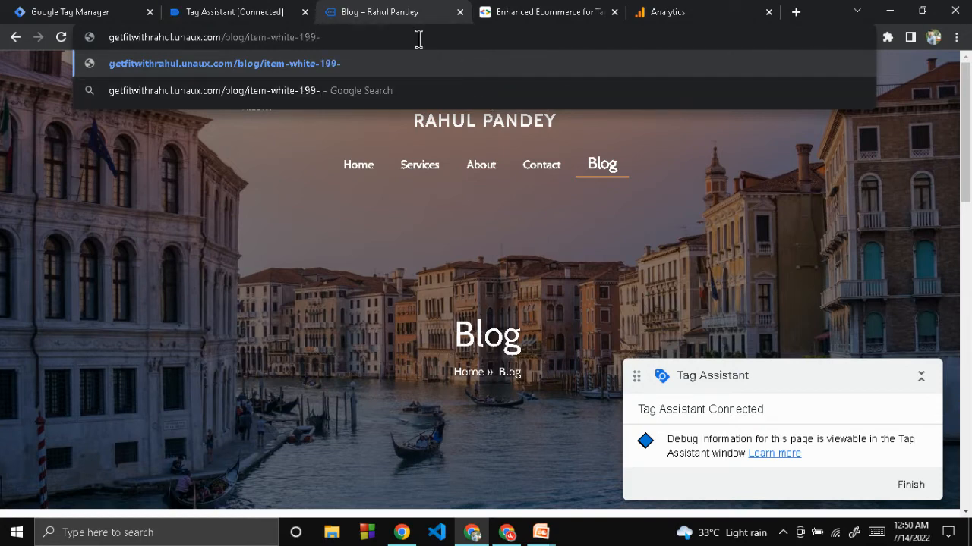
pyautogui.write('-XL')
pyautogui.hotkey('shift', 'Left')
pyautogui.hotkey('shift', 'Left')
pyautogui.hotkey('shift', 'Left')
pyautogui.hotkey('shift', 'Left')
pyautogui.hotkey('shift', 'Left')
pyautogui.hotkey('shift', 'Left')
pyautogui.hotkey('shift', 'Left')
pyautogui.hotkey('shift', 'Left')
pyautogui.hotkey('shift', 'Left')
pyautogui.hotkey('shift', 'Left')
pyautogui.hotkey('shift', 'Left')
pyautogui.hotkey('shift', 'Left')
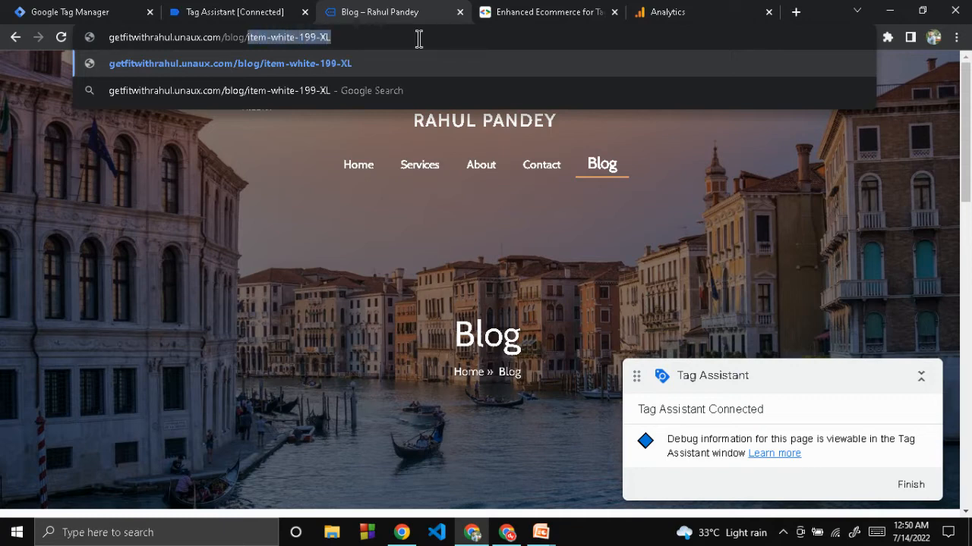
pyautogui.press('BackSpace')
pyautogui.click(183, 262)
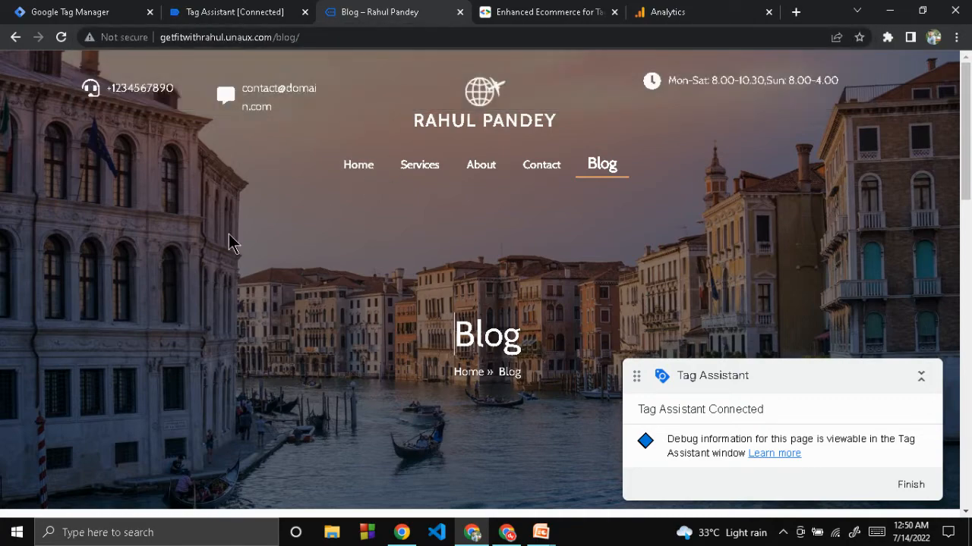
# Load the website's Home page, and review the Measuring Product Impressions section in the Enhanced Ecommerce guide
pyautogui.click(355, 168)
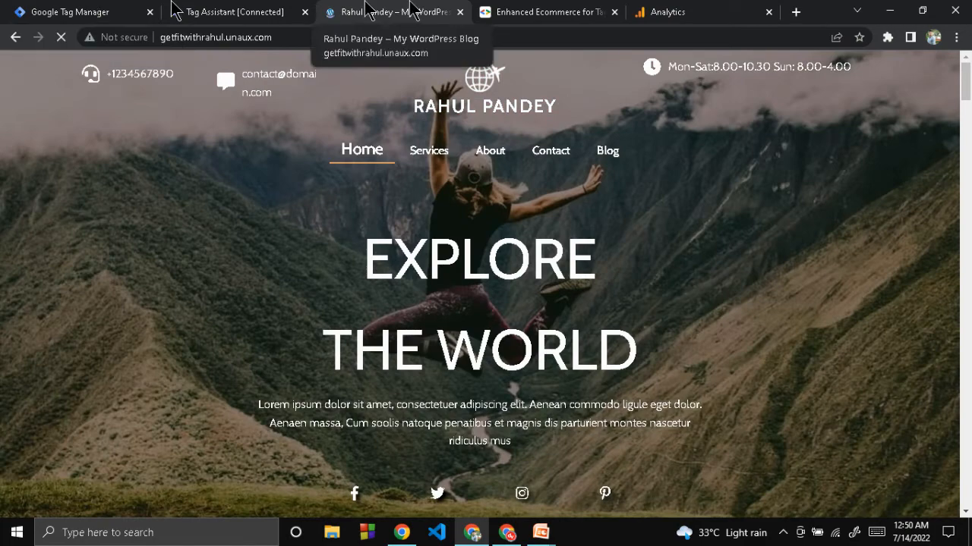
pyautogui.click(556, 11)
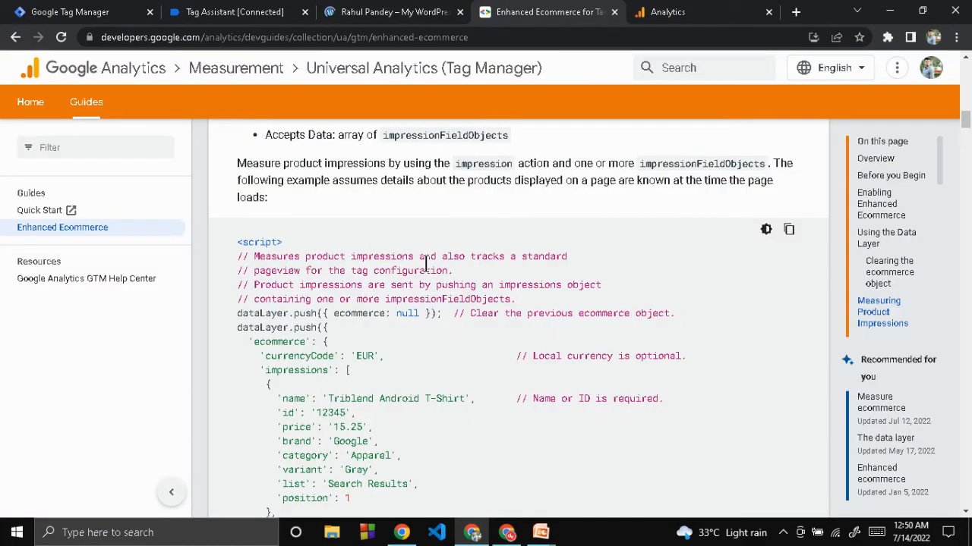
pyautogui.scroll(-1, 425, 264)
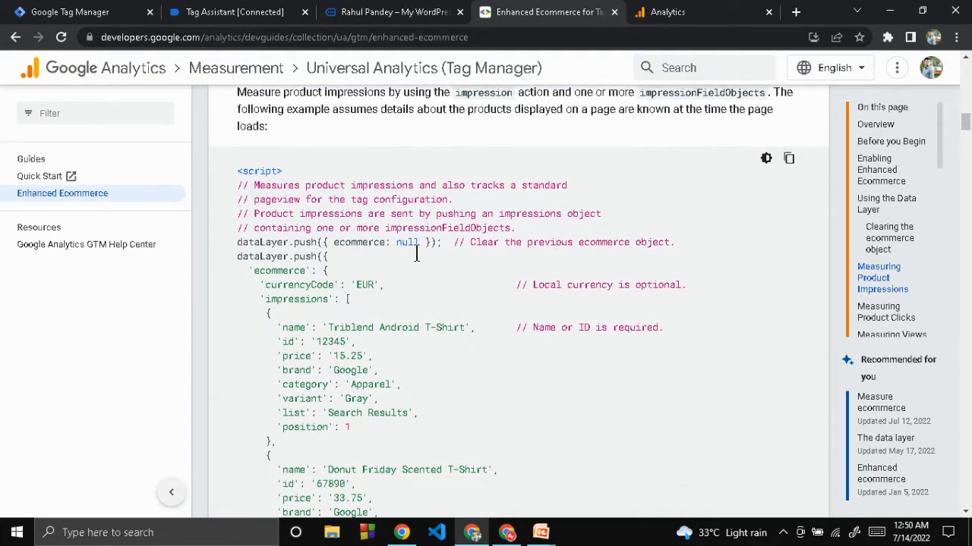
pyautogui.scroll(1, 415, 258)
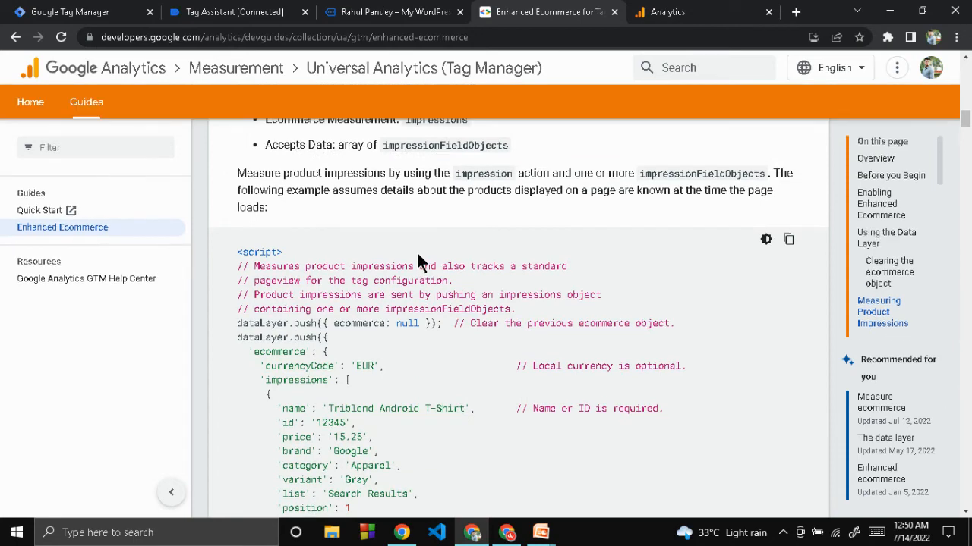
pyautogui.scroll(1, 417, 257)
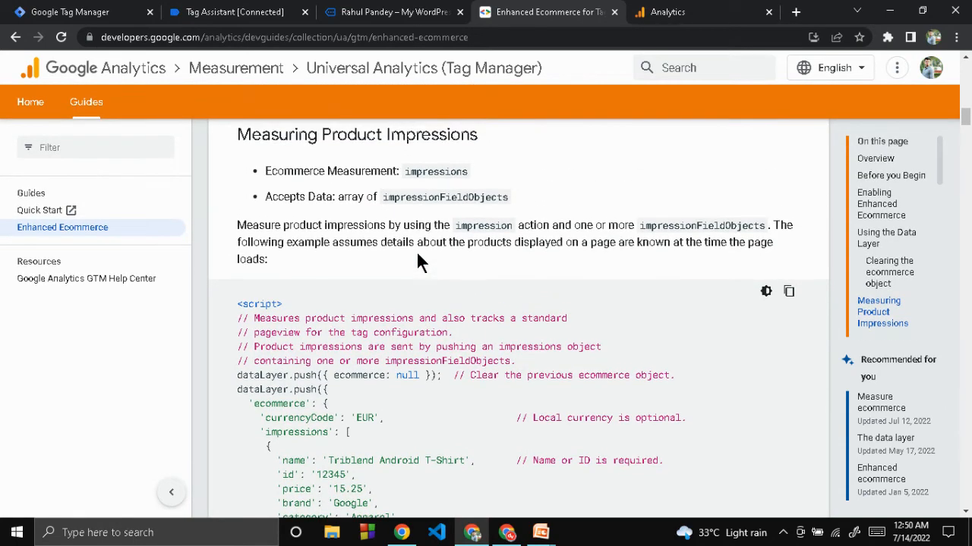
pyautogui.scroll(-1, 416, 258)
pyautogui.scroll(-1, 418, 260)
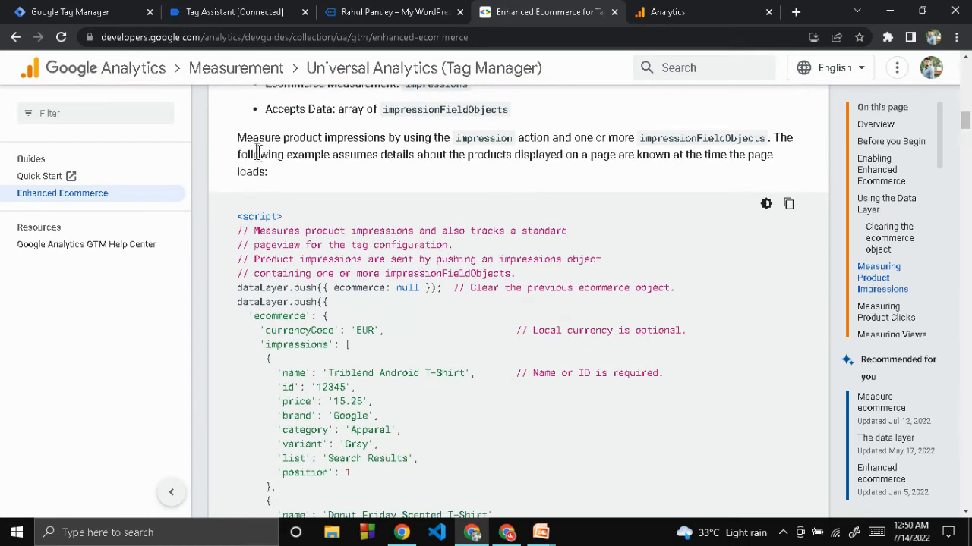
pyautogui.scroll(-1, 370, 260)
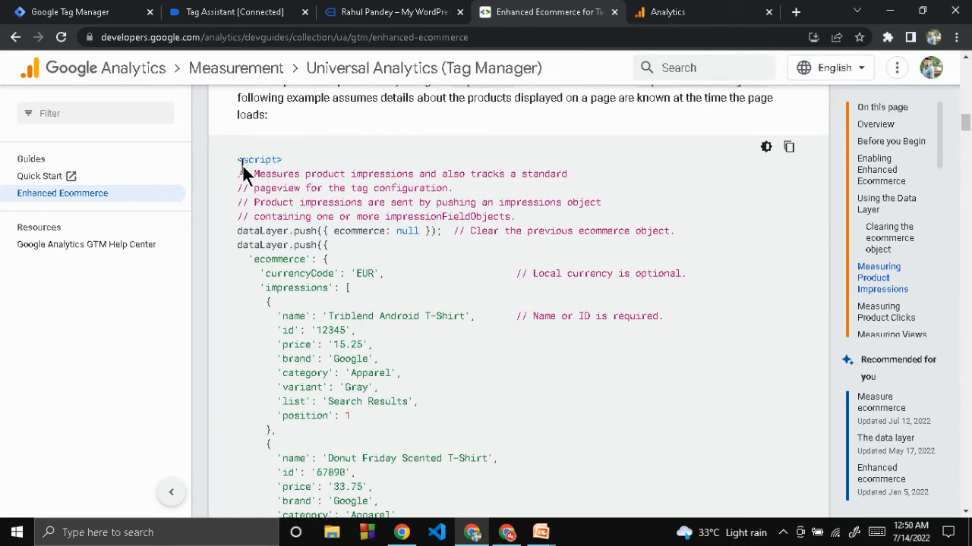
pyautogui.scroll(-1, 258, 272)
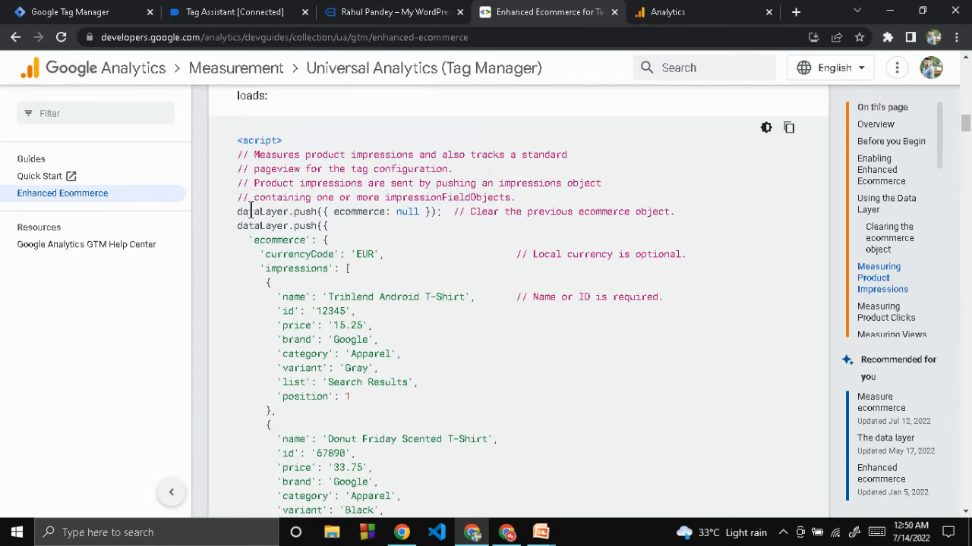
# Highlight the ecommerce object through its first product entry in the guide's product impressions code sample
pyautogui.doubleClick(289, 241)
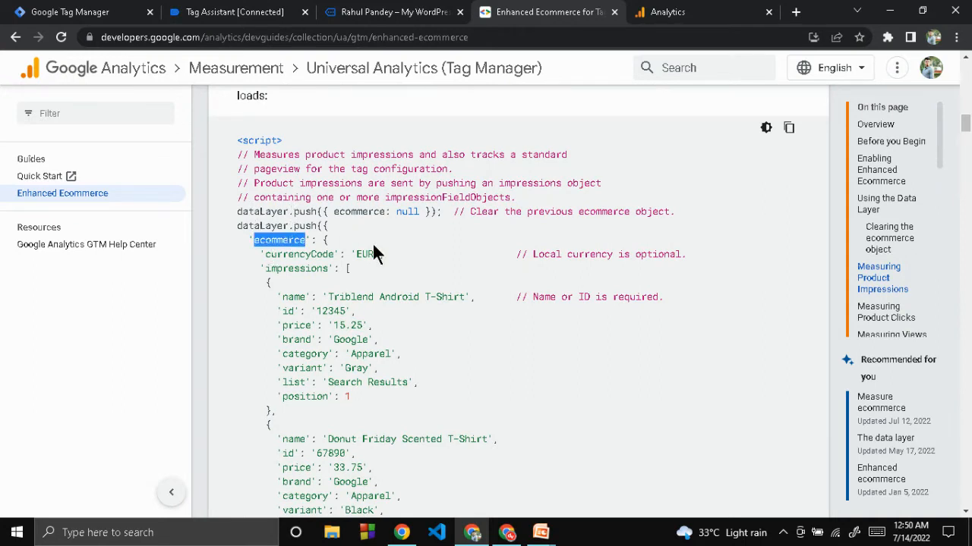
pyautogui.scroll(-2, 373, 250)
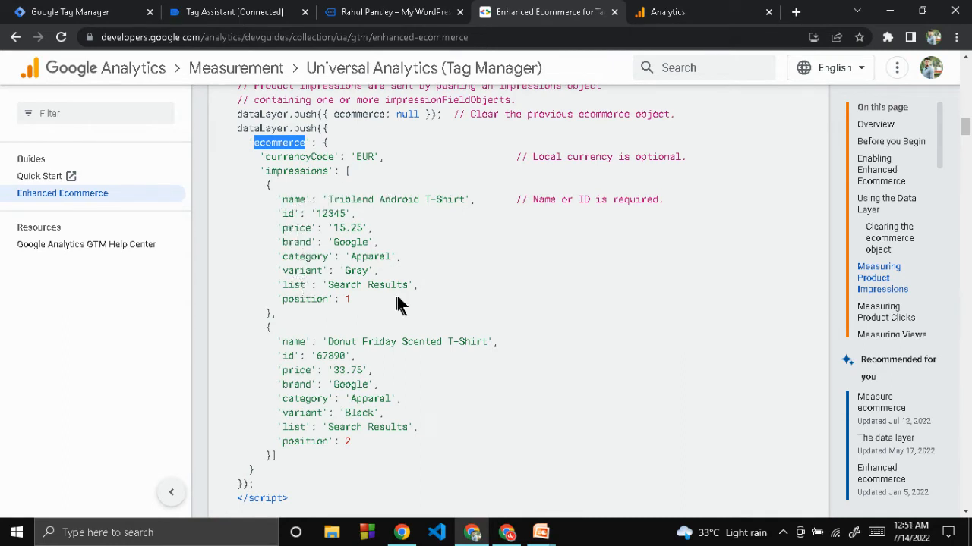
pyautogui.click(272, 312)
pyautogui.moveTo(276, 314); pyautogui.dragTo(244, 145)
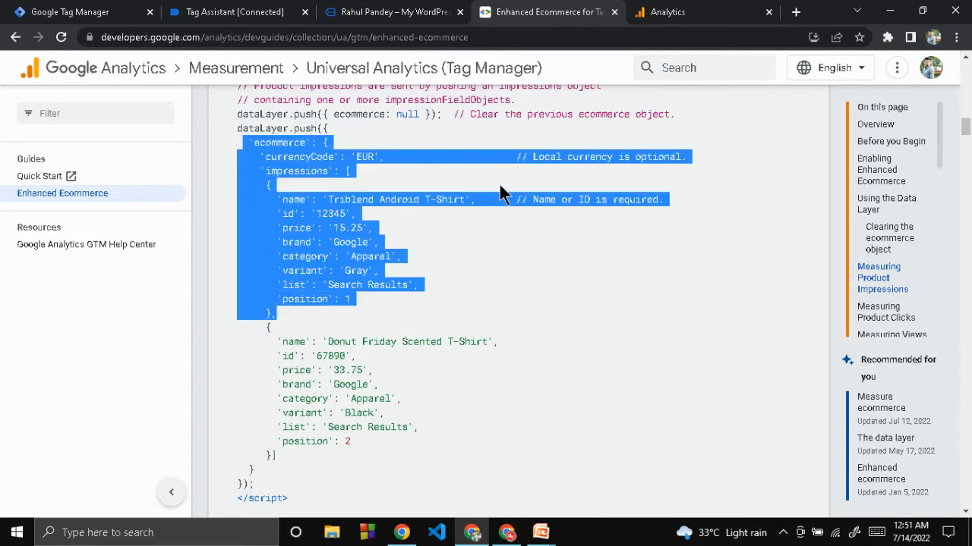
pyautogui.scroll(3, 748, 133)
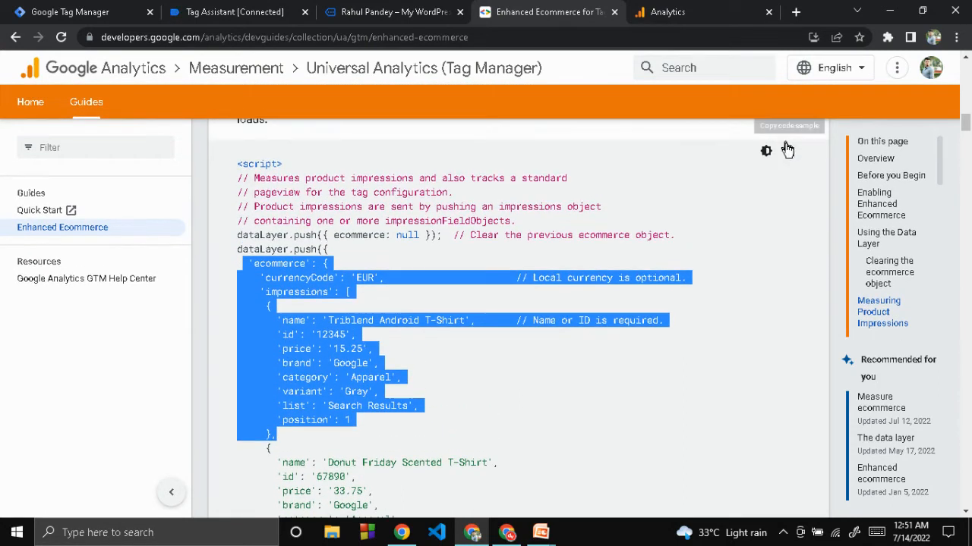
# Open the DLP - Ecommerce tag in Google Tag Manager and examine its custom HTML script through the closing tag
pyautogui.click(79, 11)
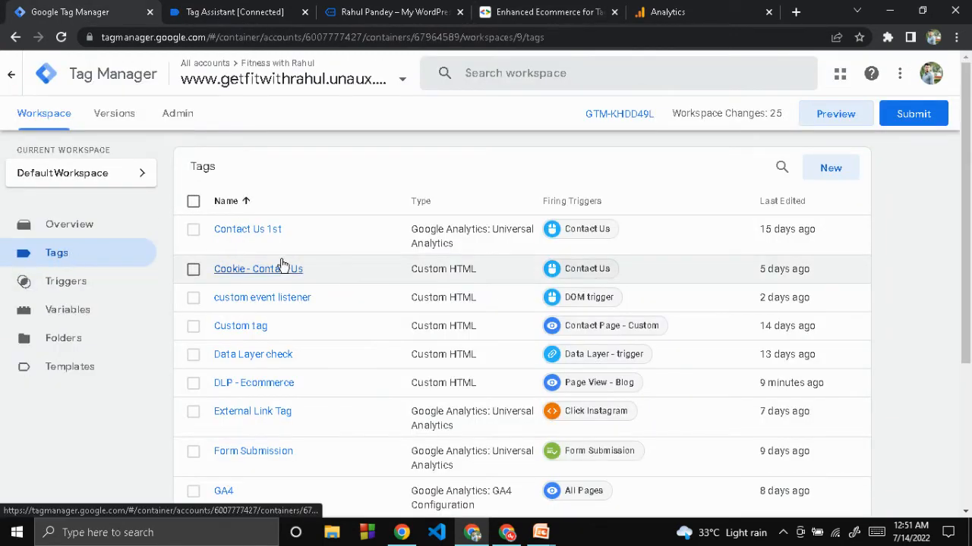
pyautogui.scroll(-1, 281, 261)
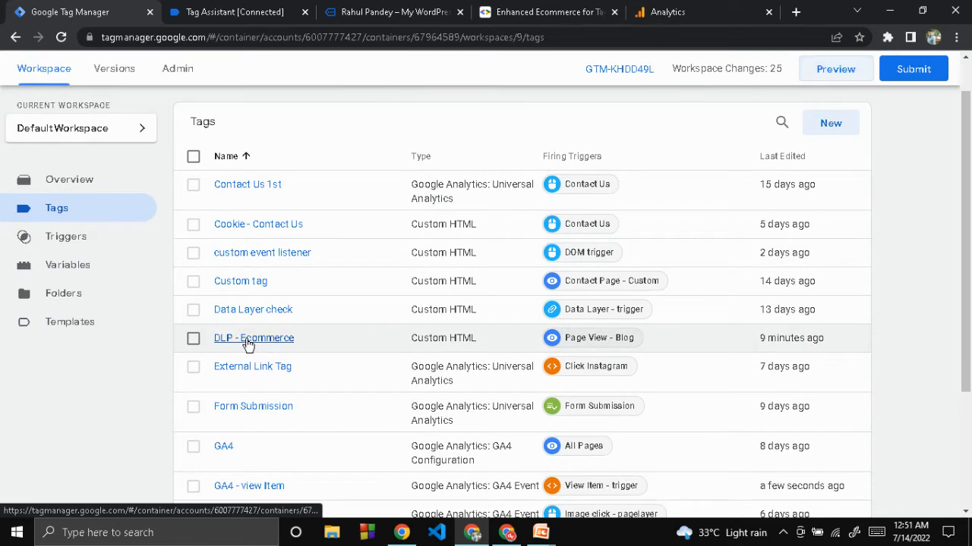
pyautogui.click(247, 339)
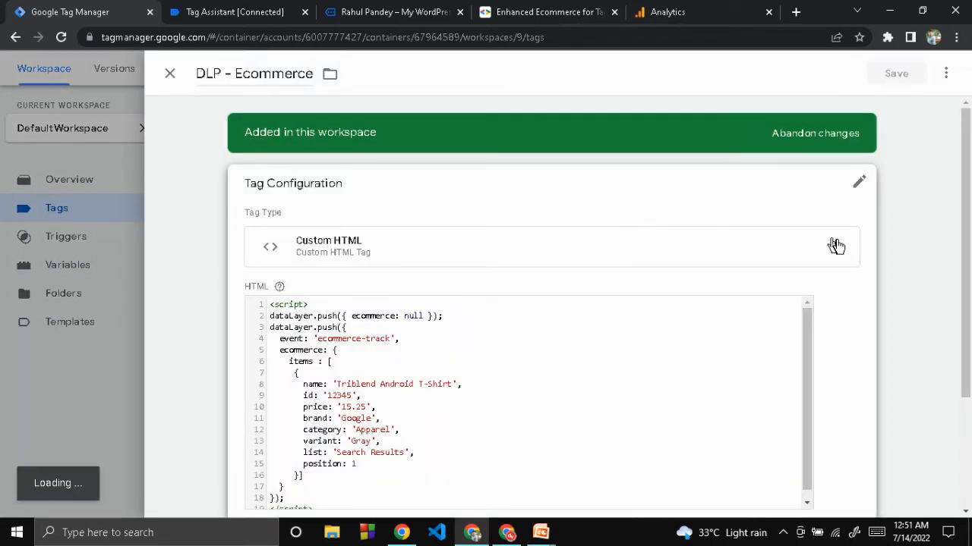
pyautogui.scroll(-1, 841, 246)
pyautogui.scroll(-1, 841, 247)
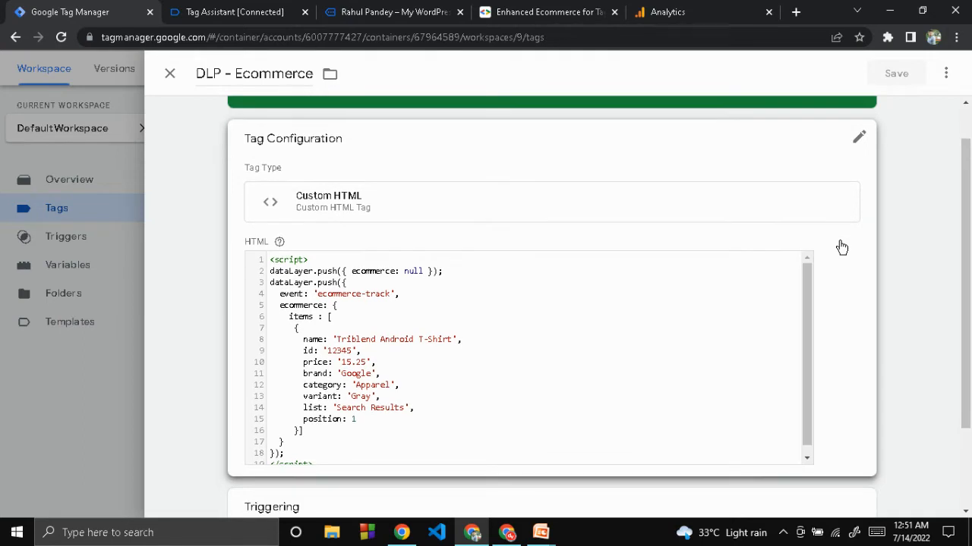
pyautogui.click(459, 396)
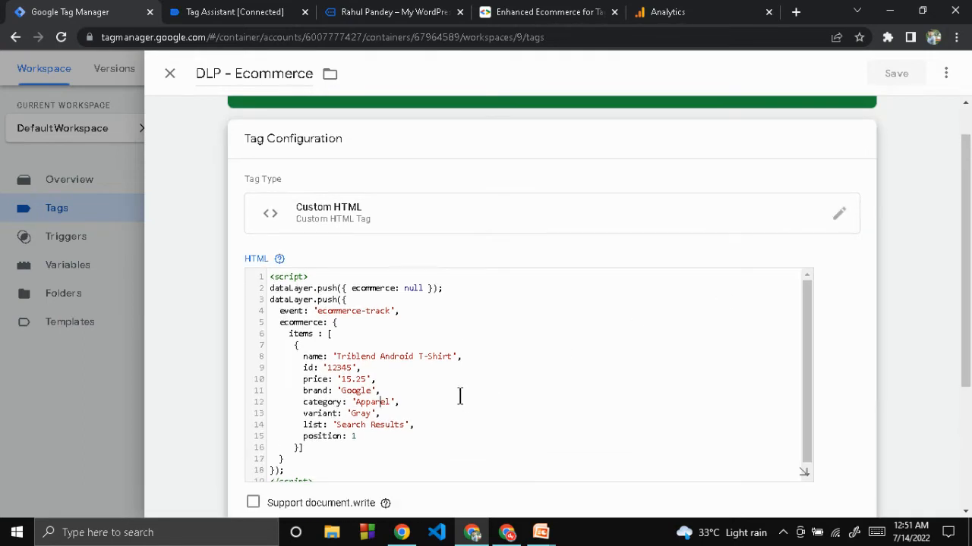
pyautogui.hotkey('ctrl', 'End')
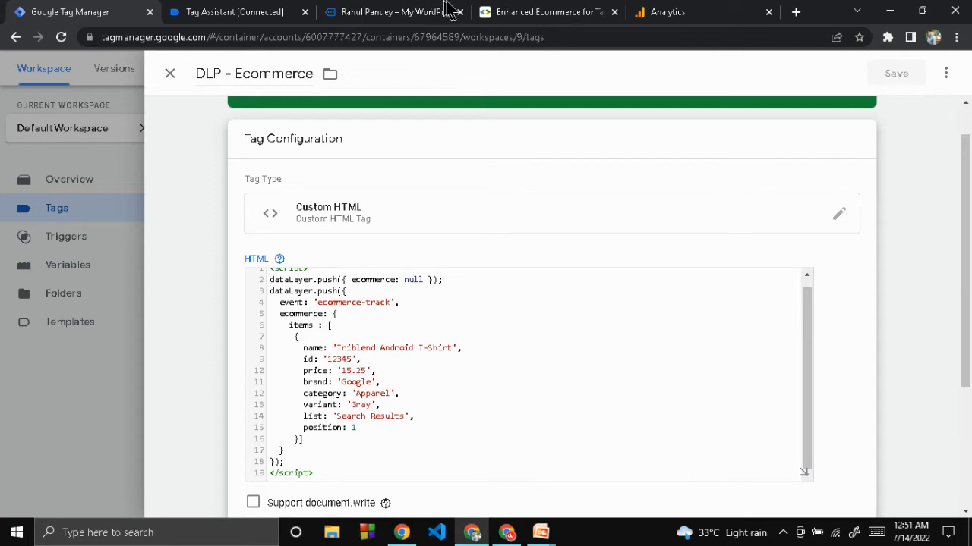
# Check the impressions array and its name key in the Enhanced Ecommerce guide's code sample
pyautogui.click(518, 11)
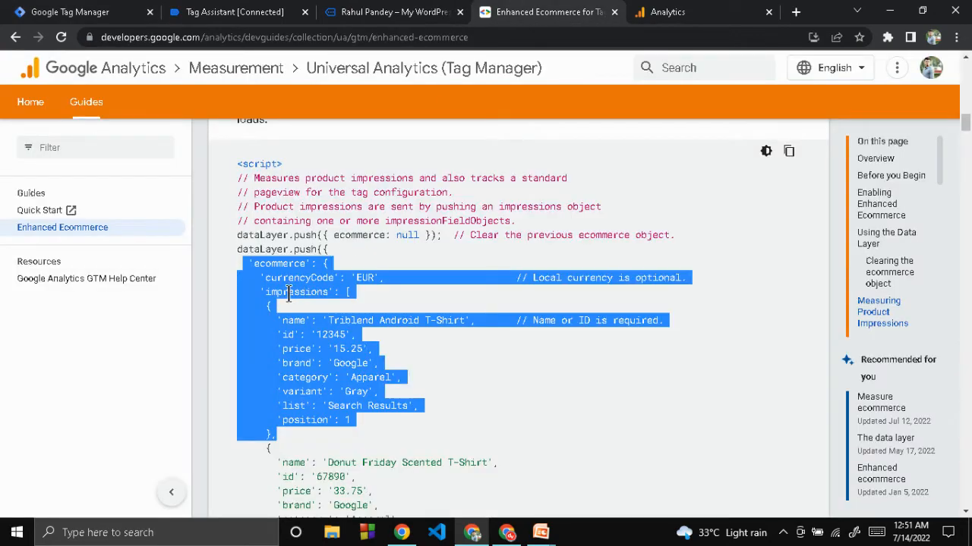
pyautogui.doubleClick(287, 294)
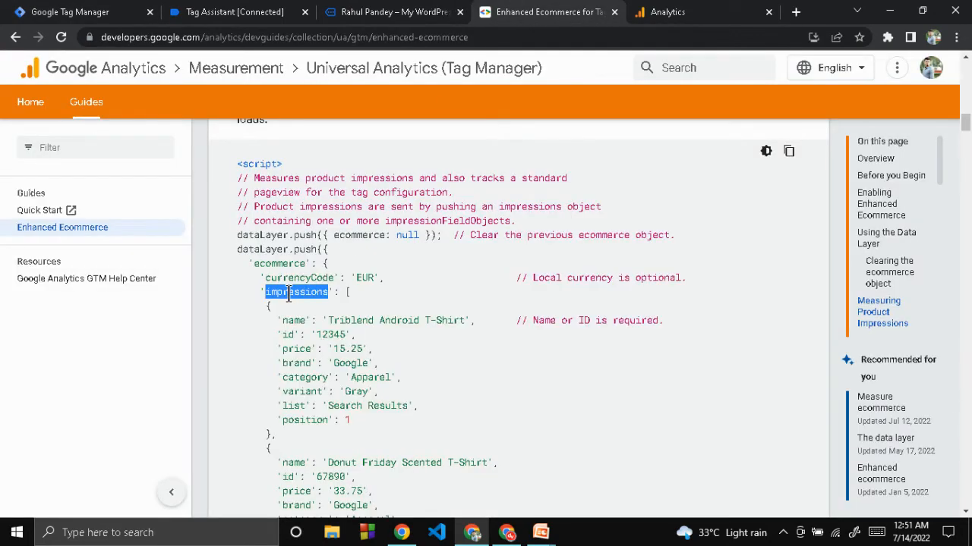
pyautogui.click(282, 320)
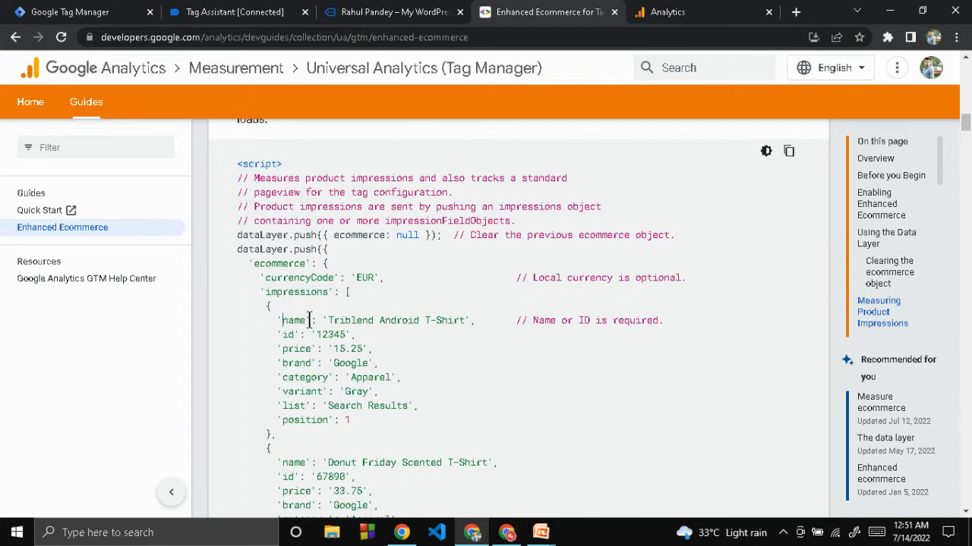
# Examine the ecommerce-track event name in the DLP - Ecommerce tag's HTML in Google Tag Manager
pyautogui.click(111, 10)
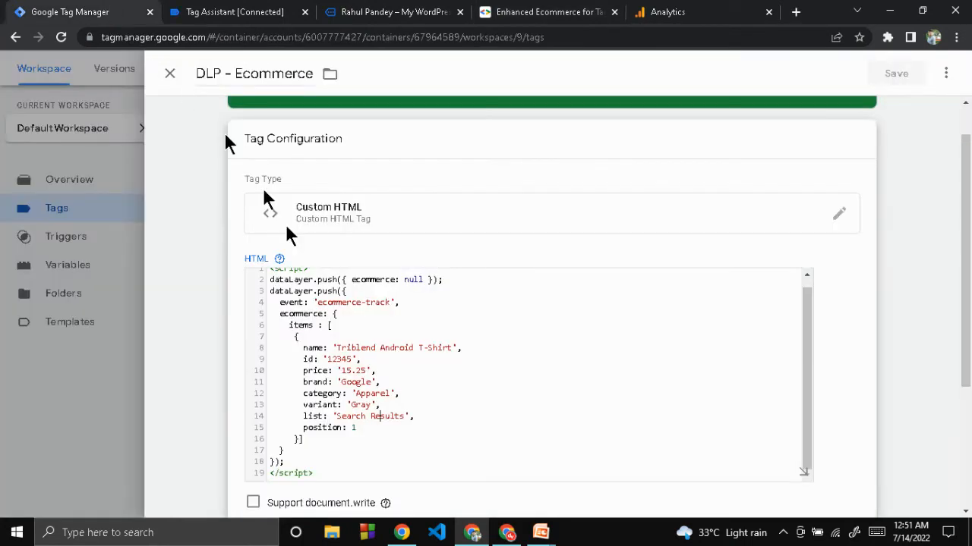
pyautogui.scroll(1, 399, 431)
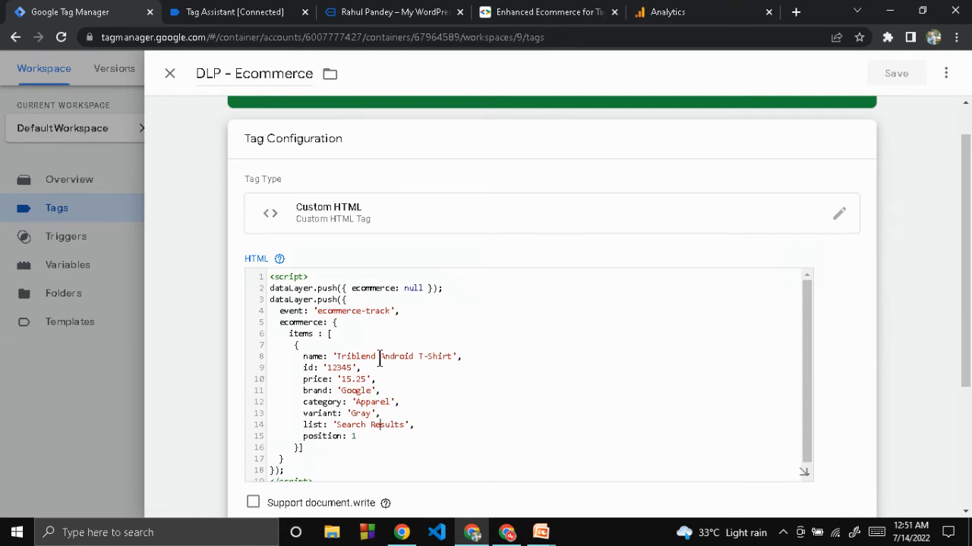
pyautogui.doubleClick(295, 311)
pyautogui.moveTo(317, 311); pyautogui.dragTo(377, 311)
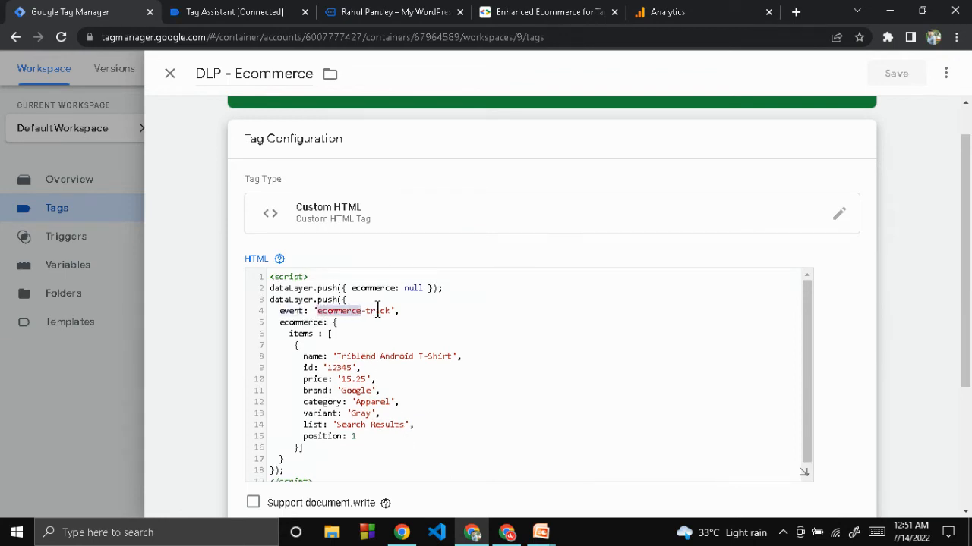
pyautogui.doubleClick(377, 311)
pyautogui.scroll(-1, 403, 310)
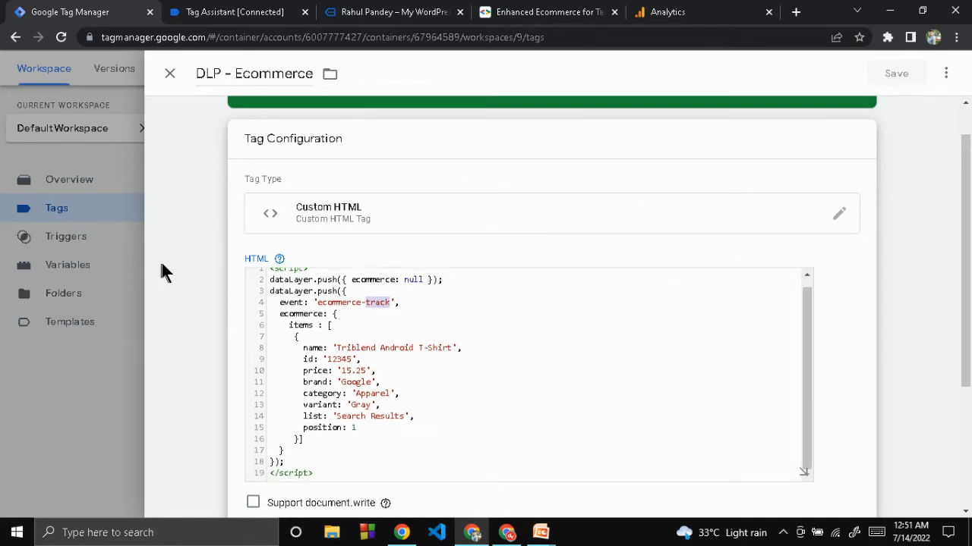
# Inspect the DLP - Ecommerce tag's Page View - Blog firing trigger and its URL condition, and close the trigger and tag
pyautogui.scroll(-2, 190, 267)
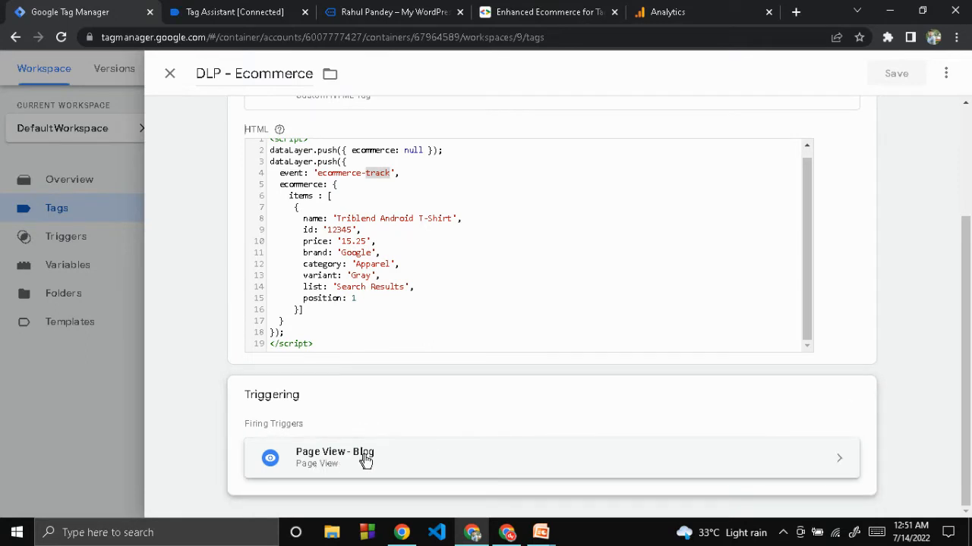
pyautogui.click(396, 12)
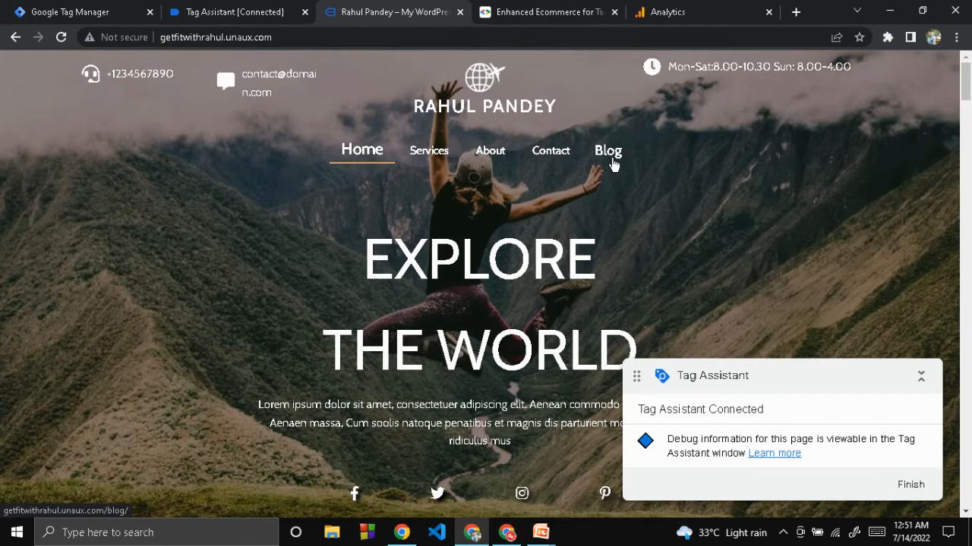
pyautogui.click(97, 11)
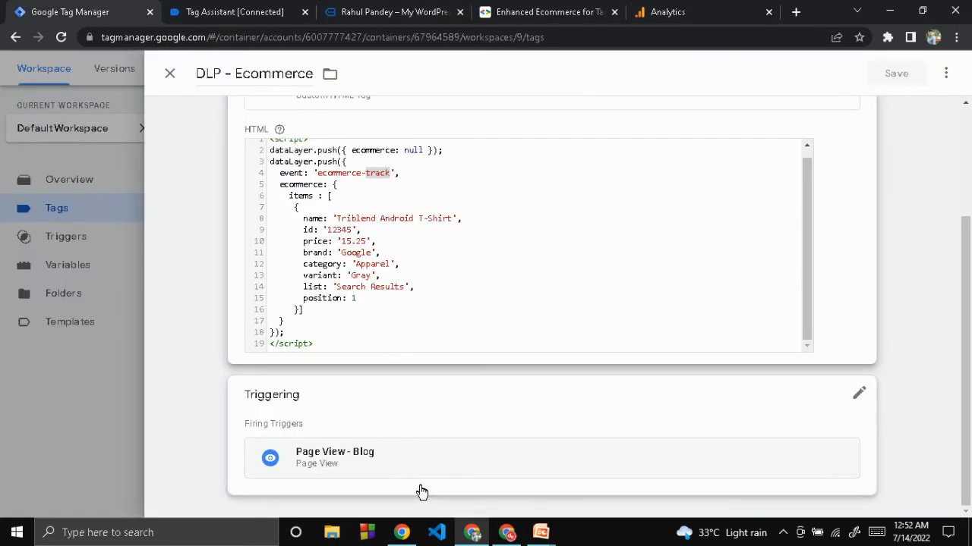
pyautogui.click(362, 413)
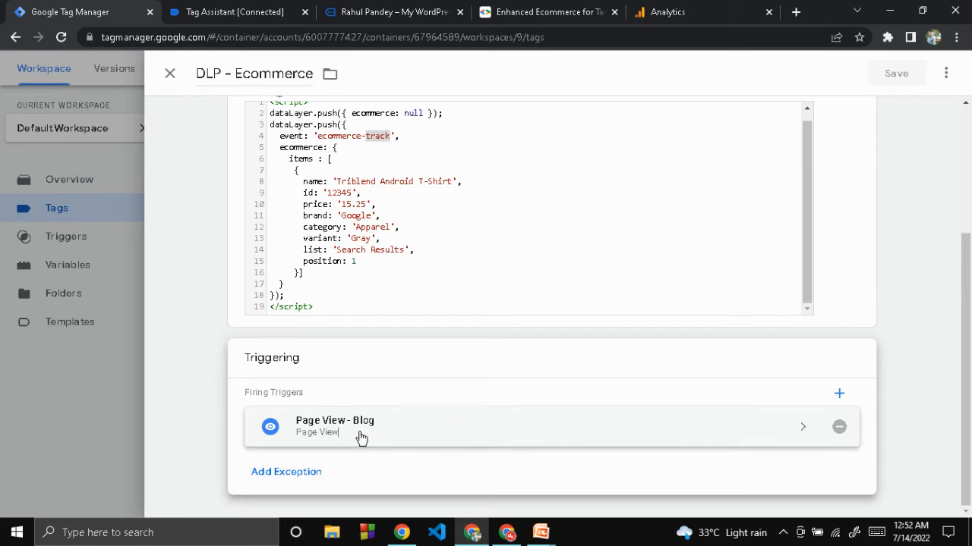
pyautogui.click(362, 438)
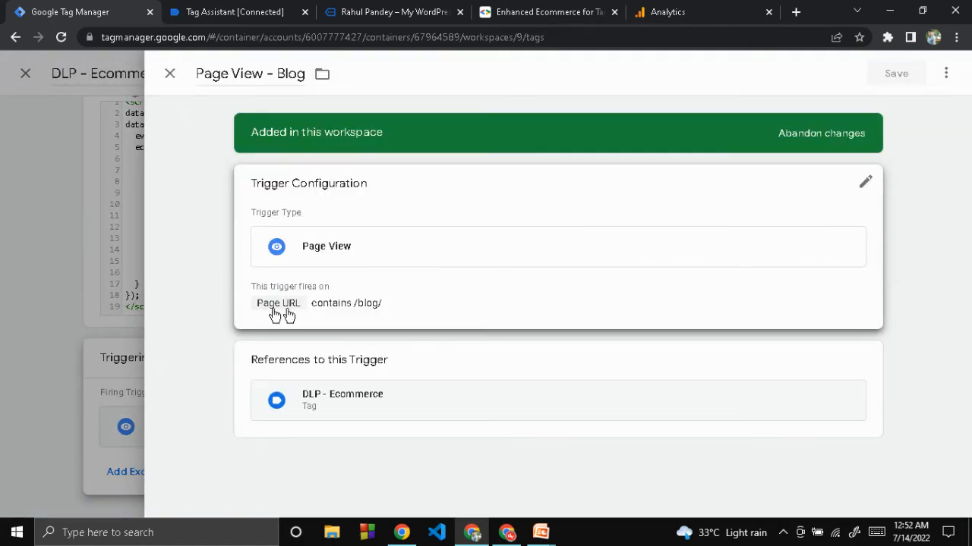
pyautogui.click(170, 76)
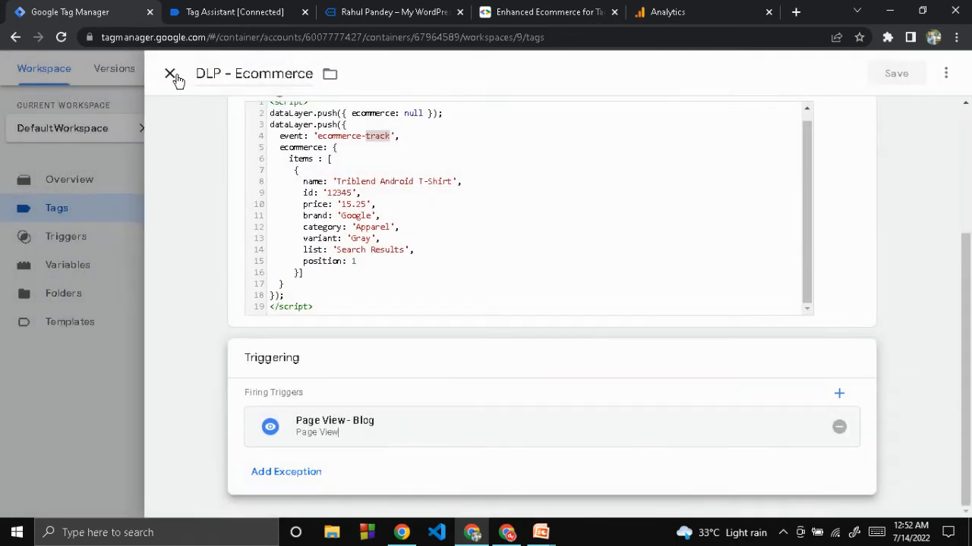
pyautogui.click(173, 76)
# Load the Blog page of the connected website and return to Tag Assistant
pyautogui.click(209, 17)
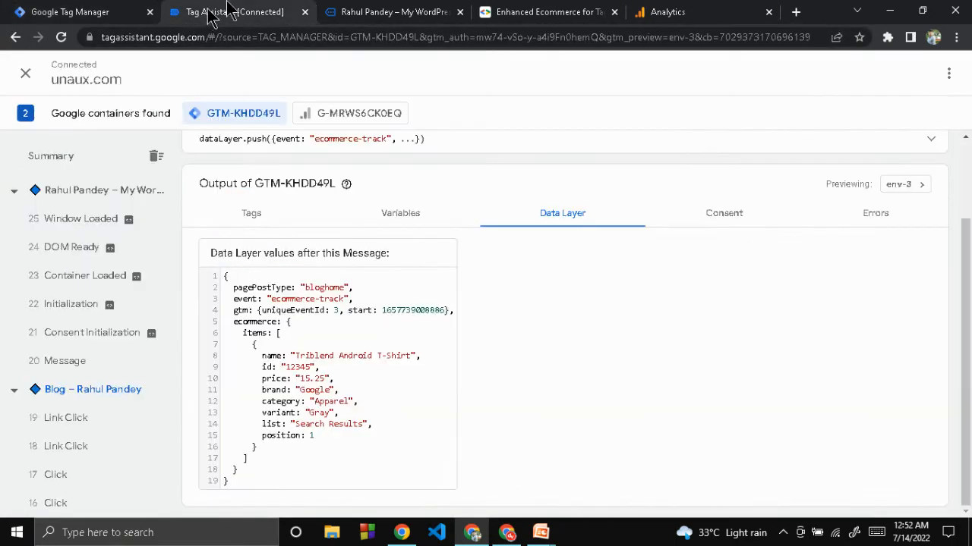
pyautogui.click(344, 10)
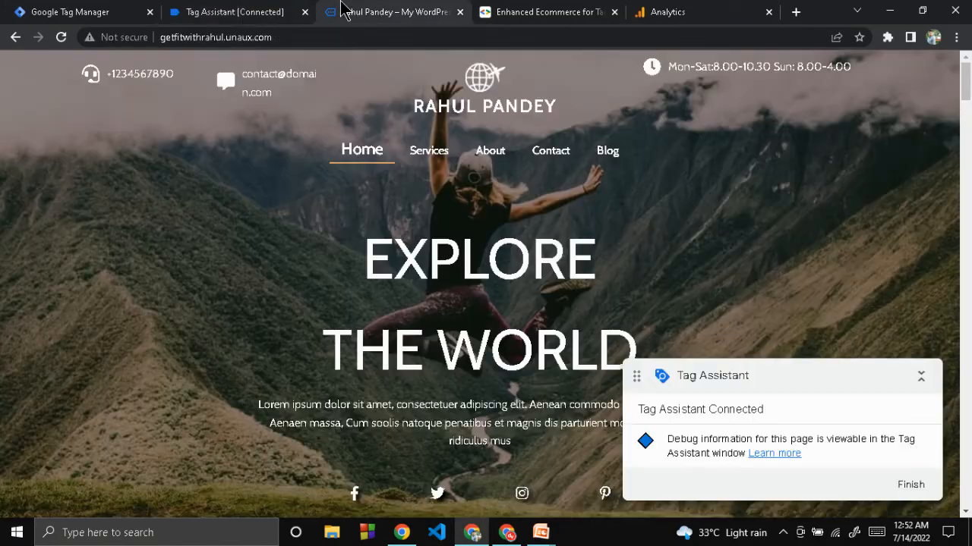
pyautogui.click(612, 151)
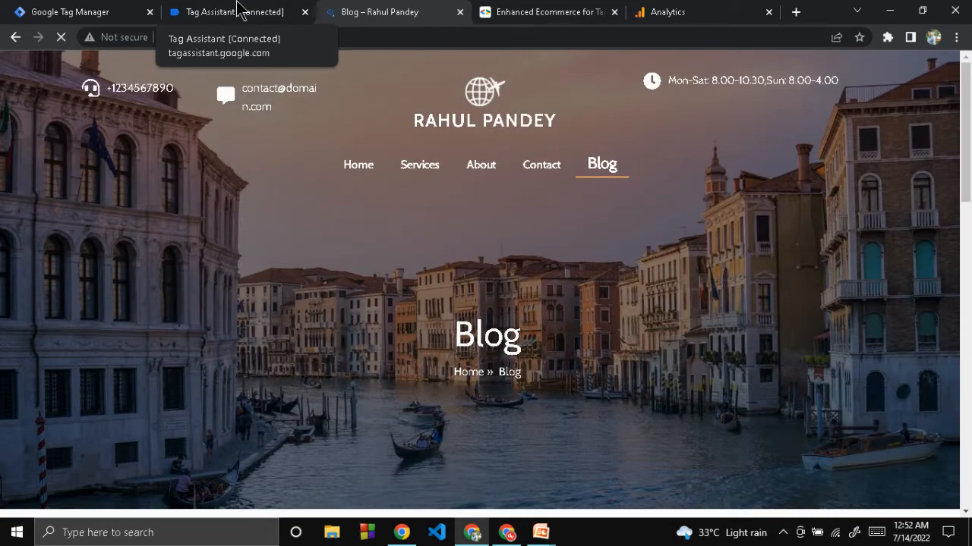
pyautogui.click(237, 11)
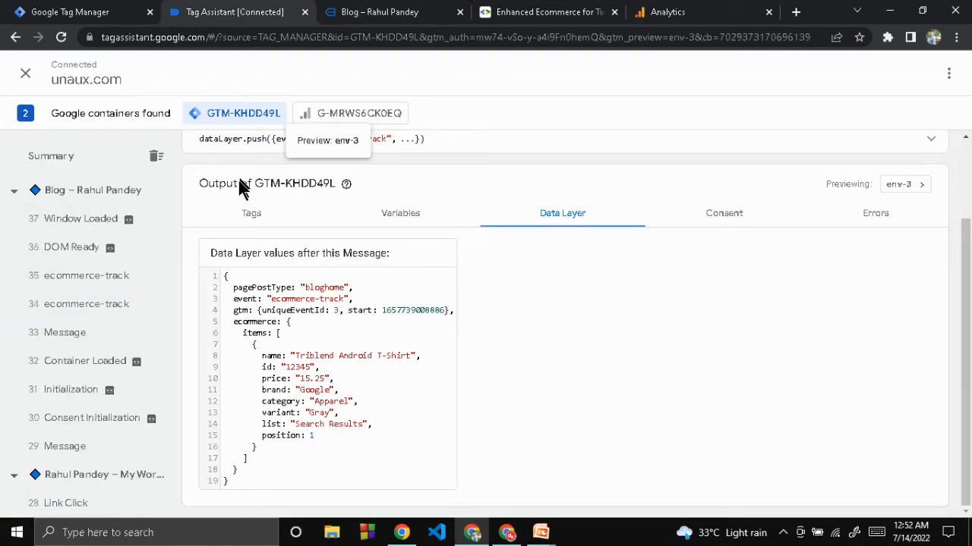
# Inspect the DLP - Ecommerce tag fired on the blog page's Container Loaded event, including its HTML and /blog/ trigger filter, and close the details
pyautogui.click(243, 213)
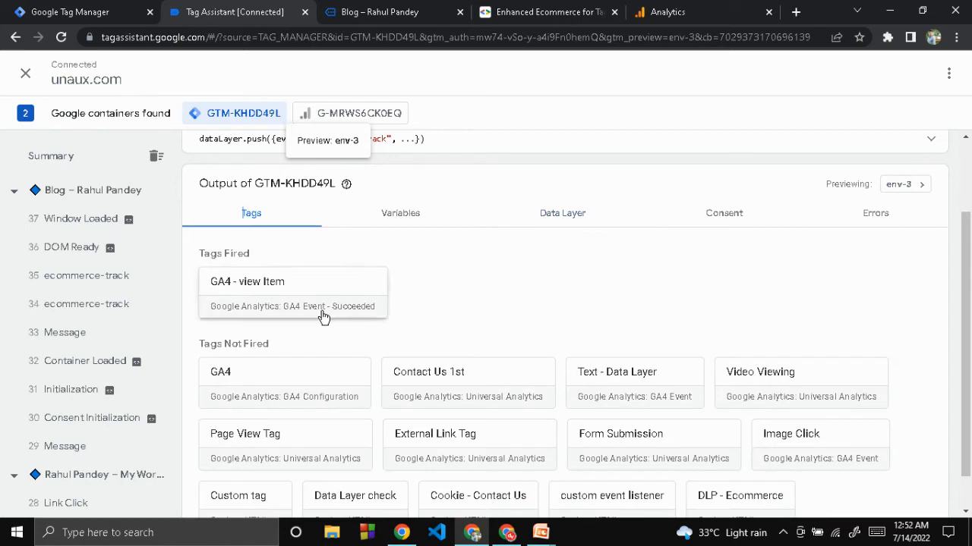
pyautogui.scroll(-1, 517, 316)
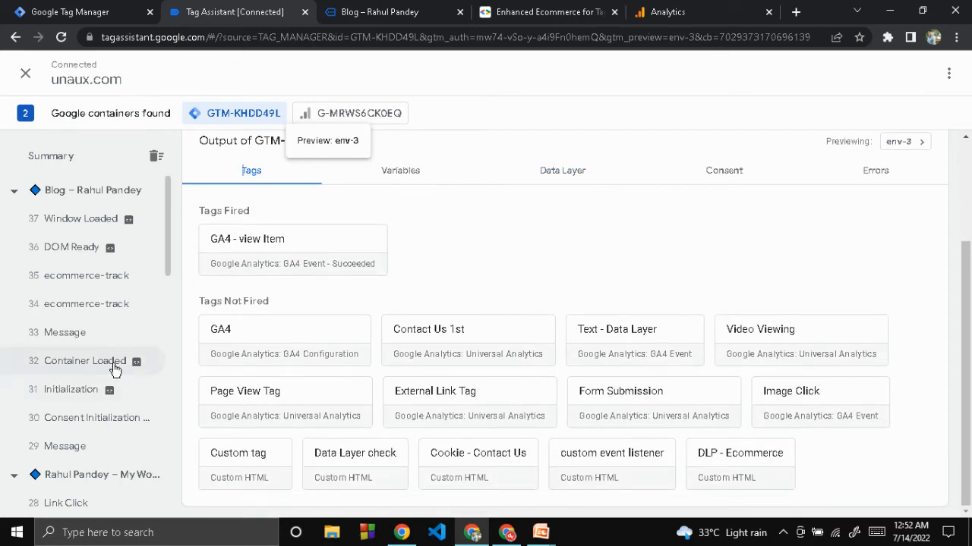
pyautogui.click(114, 369)
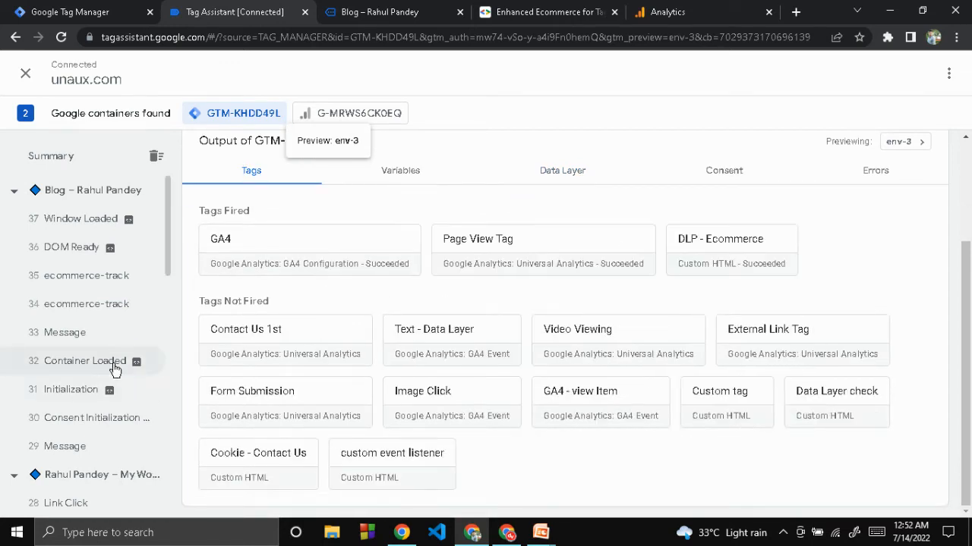
pyautogui.click(727, 259)
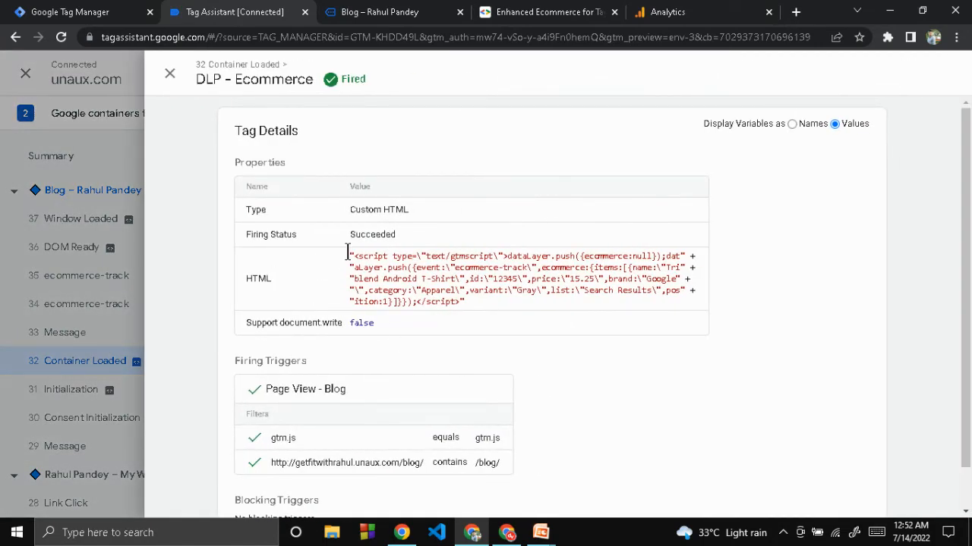
pyautogui.moveTo(347, 253); pyautogui.dragTo(497, 322)
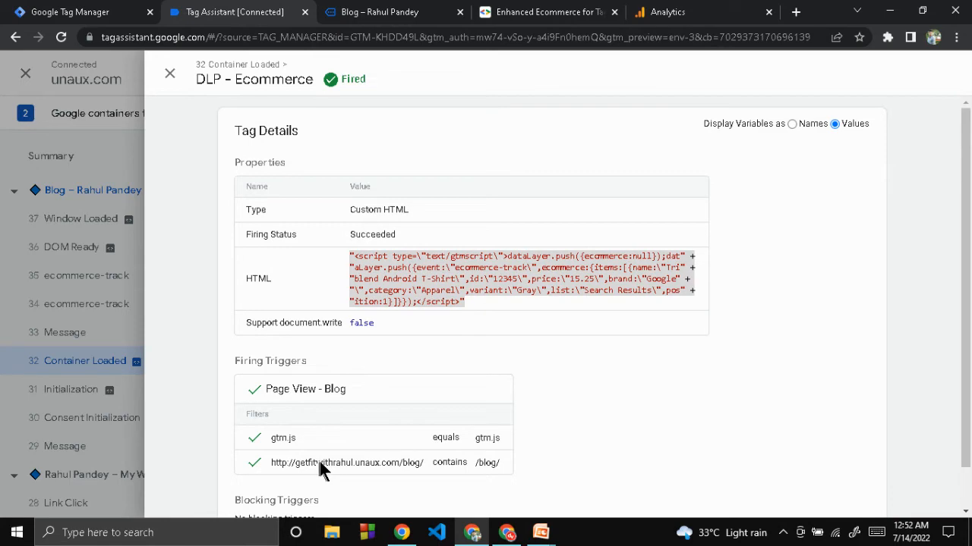
pyautogui.doubleClick(492, 463)
pyautogui.click(170, 77)
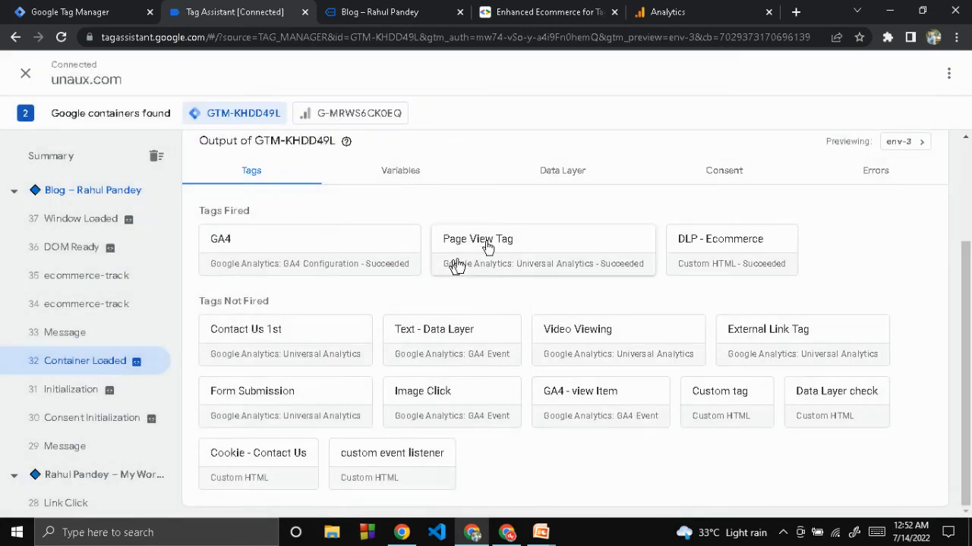
# Check the data layer of the blog page's Container Loaded event and the tags of the Message following it
pyautogui.click(565, 173)
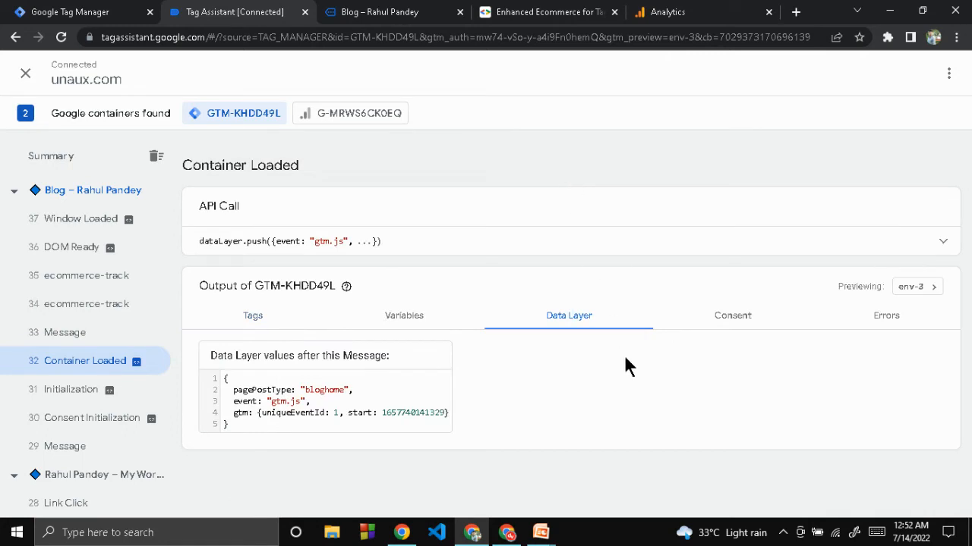
pyautogui.click(258, 317)
pyautogui.click(98, 331)
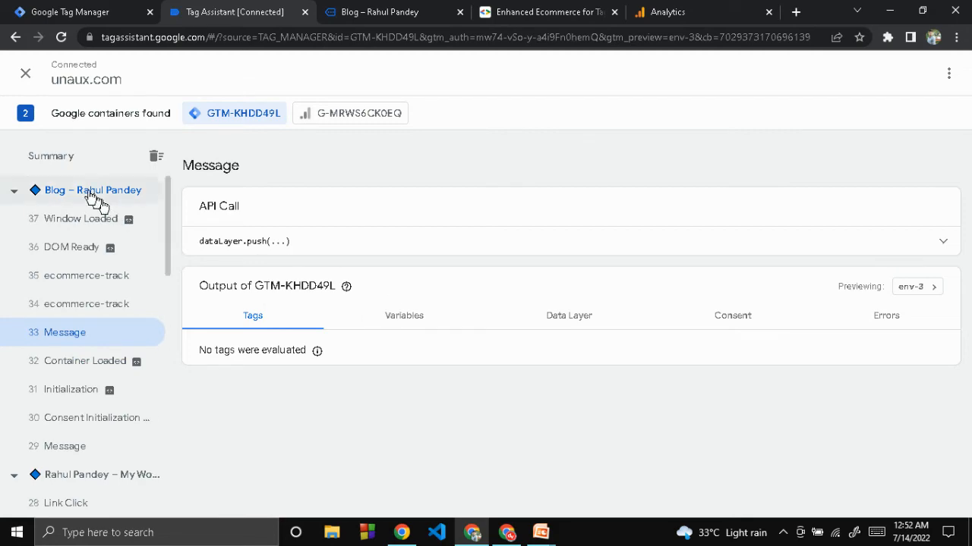
pyautogui.click(95, 10)
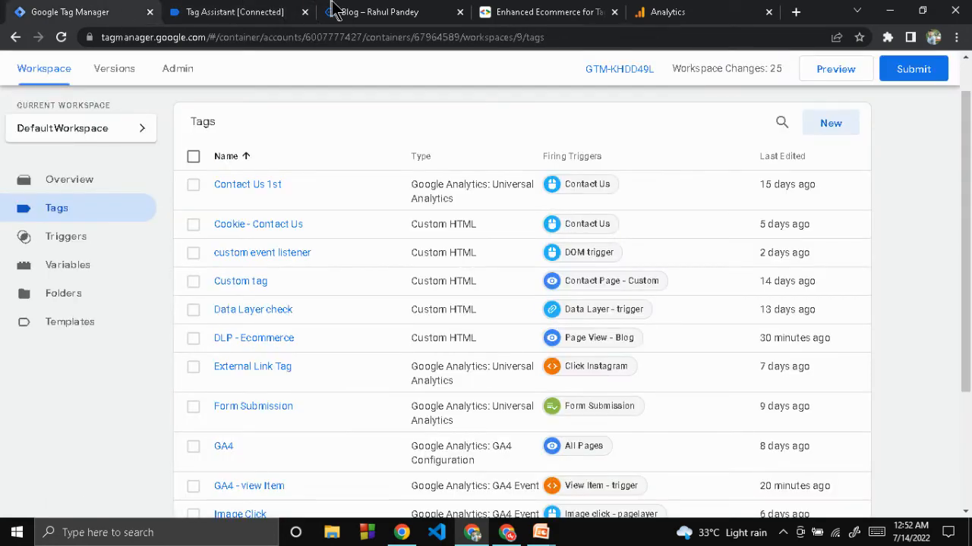
pyautogui.click(334, 11)
pyautogui.click(259, 19)
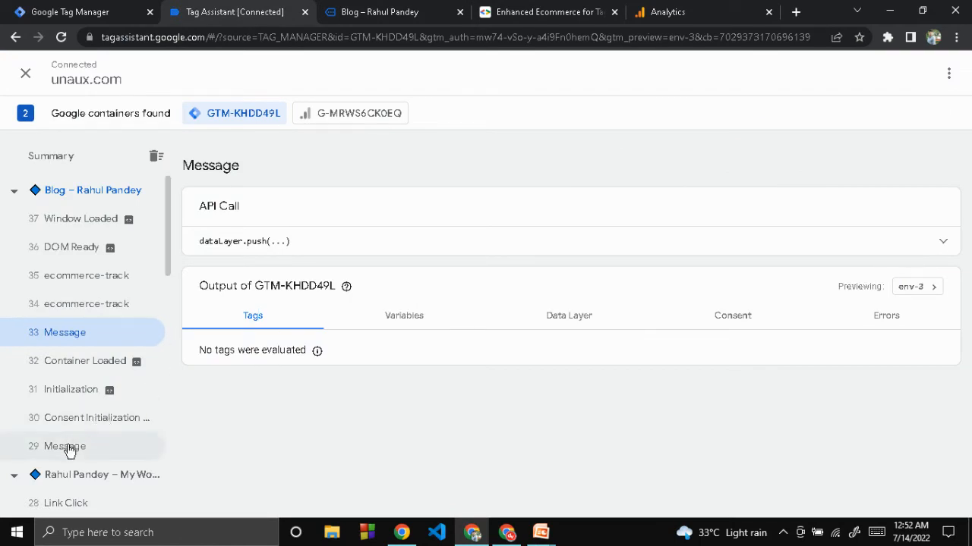
# Examine the data layer values of the blog page's first ecommerce-track event
pyautogui.click(79, 306)
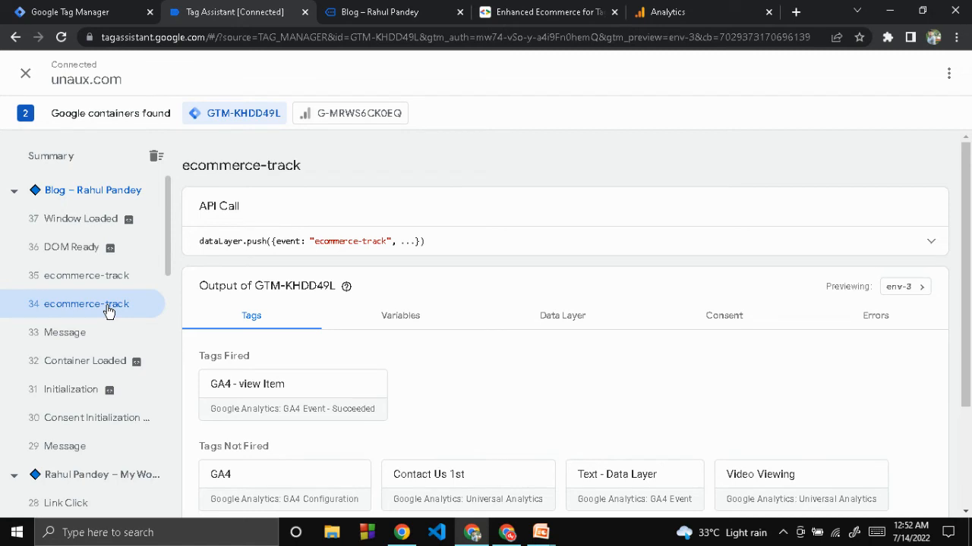
pyautogui.click(567, 319)
pyautogui.scroll(-2, 585, 415)
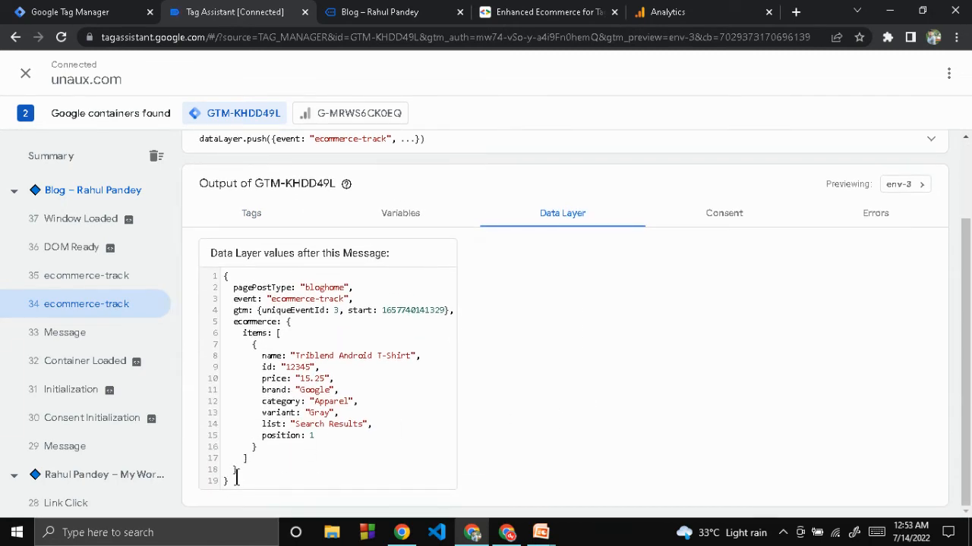
pyautogui.moveTo(235, 476); pyautogui.dragTo(226, 272)
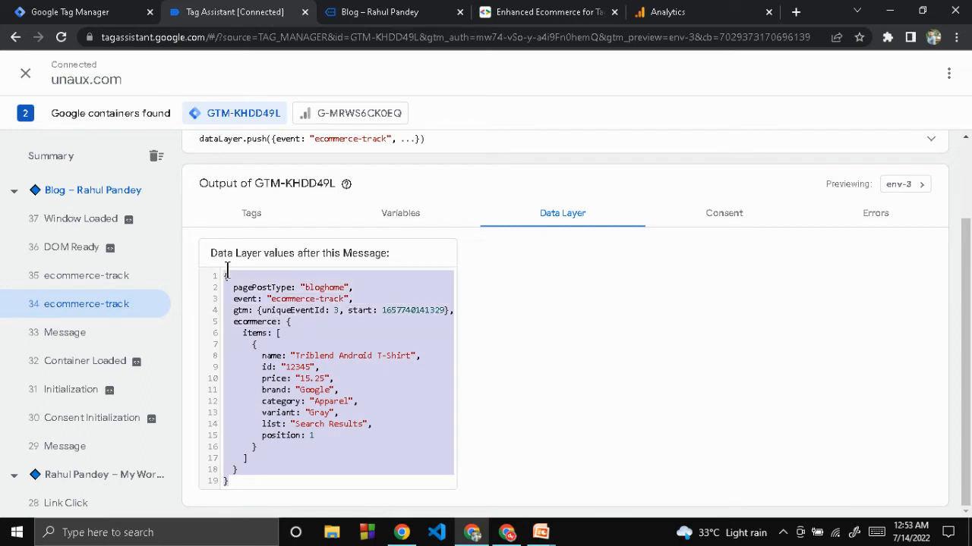
pyautogui.click(331, 454)
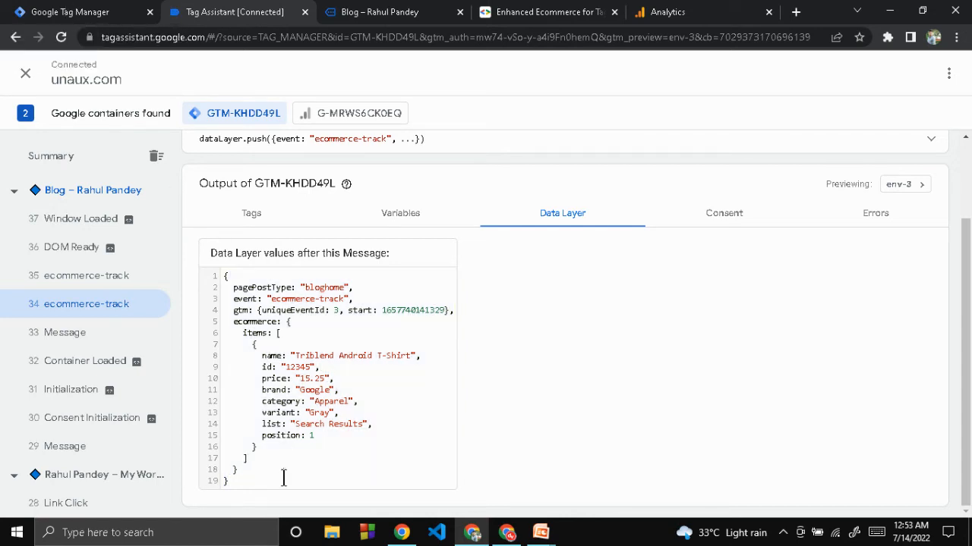
pyautogui.hotkey('ctrl', 'a')
# Open the Ecommerce Items user-defined variable in Google Tag Manager and compare it with the ecommerce-track data layer in Tag Assistant
pyautogui.hotkey('ctrl', '1')
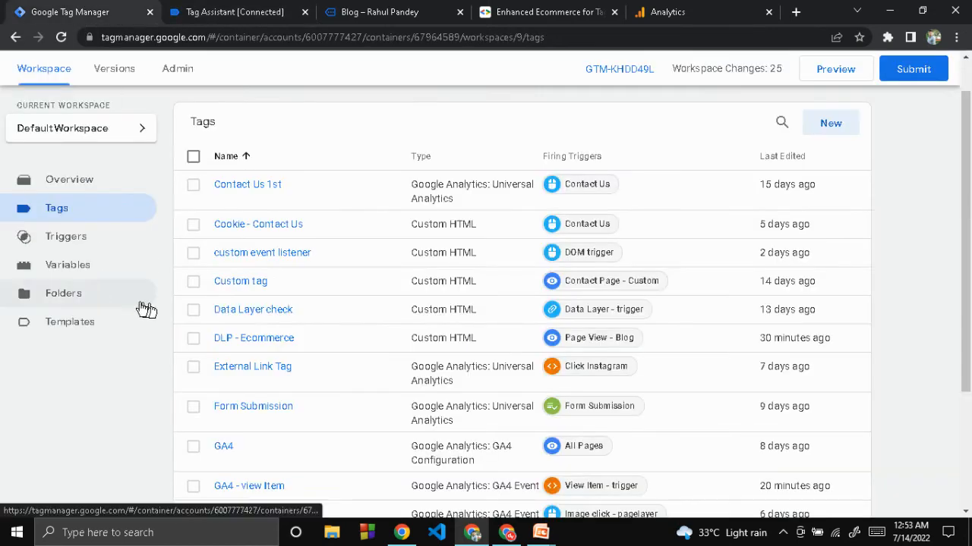
pyautogui.click(93, 276)
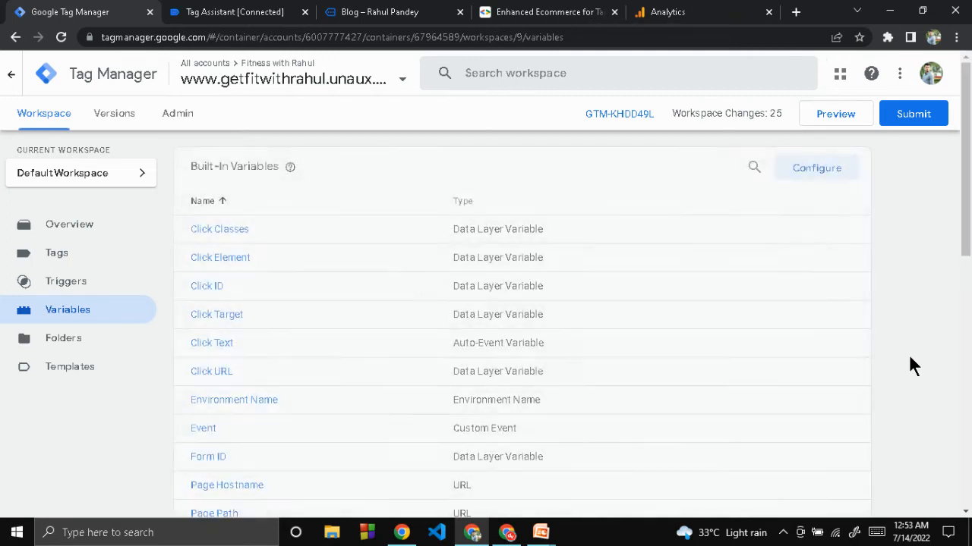
pyautogui.scroll(-9, 909, 354)
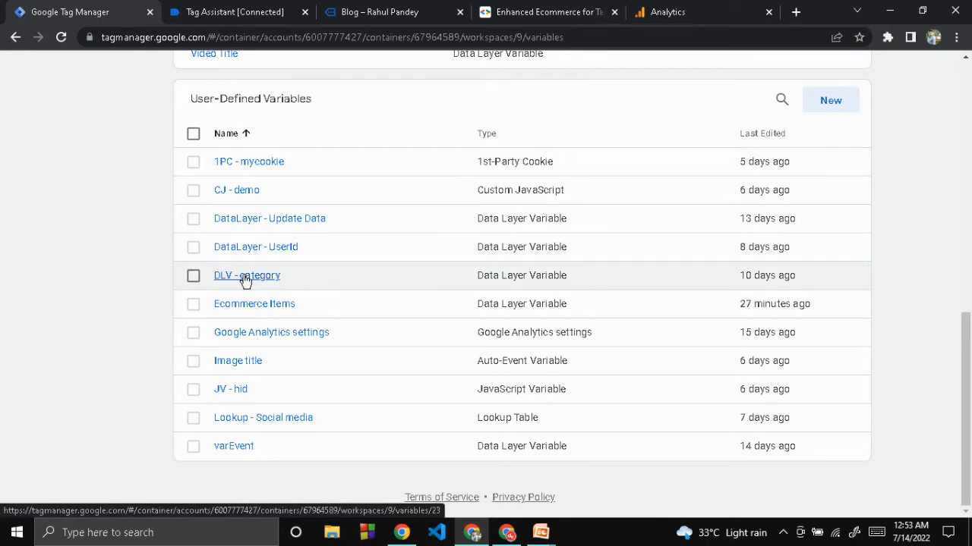
pyautogui.click(246, 304)
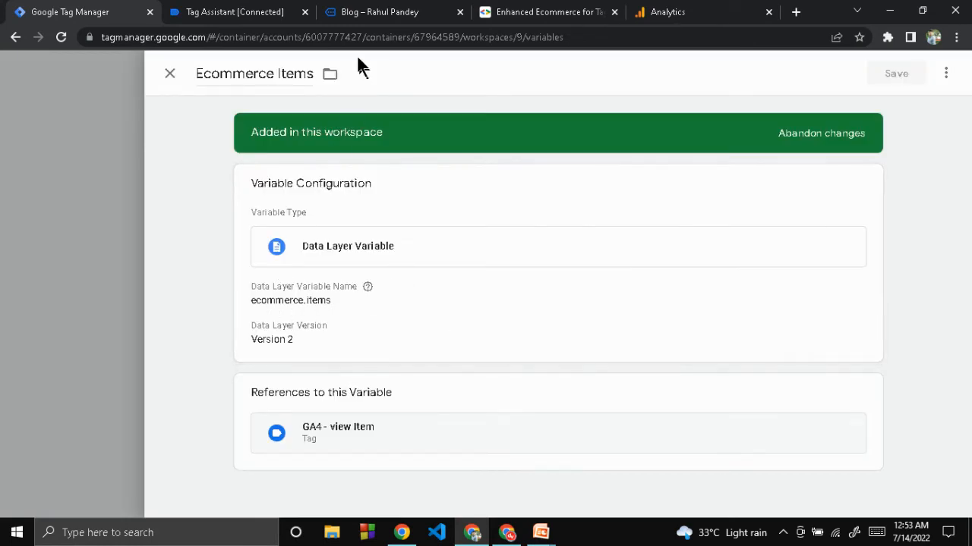
pyautogui.click(280, 10)
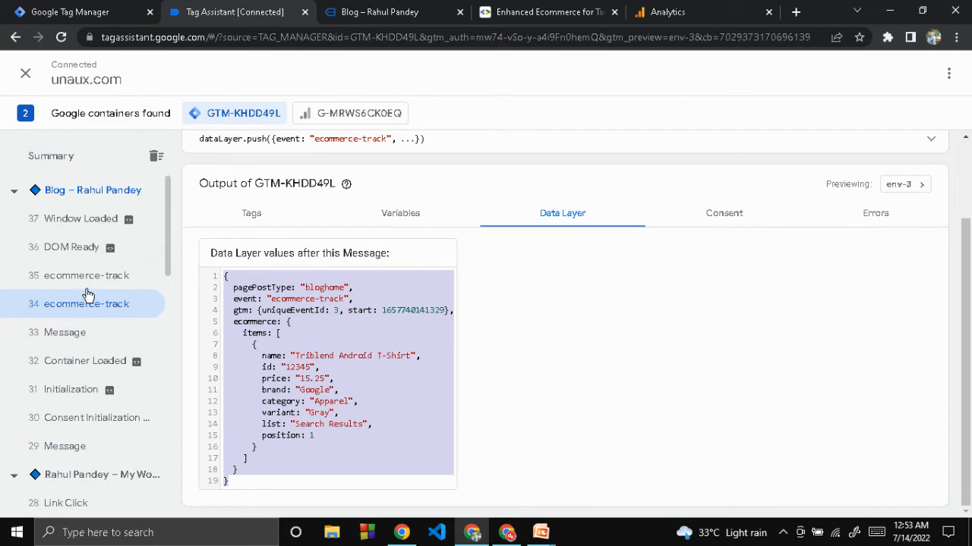
pyautogui.click(65, 10)
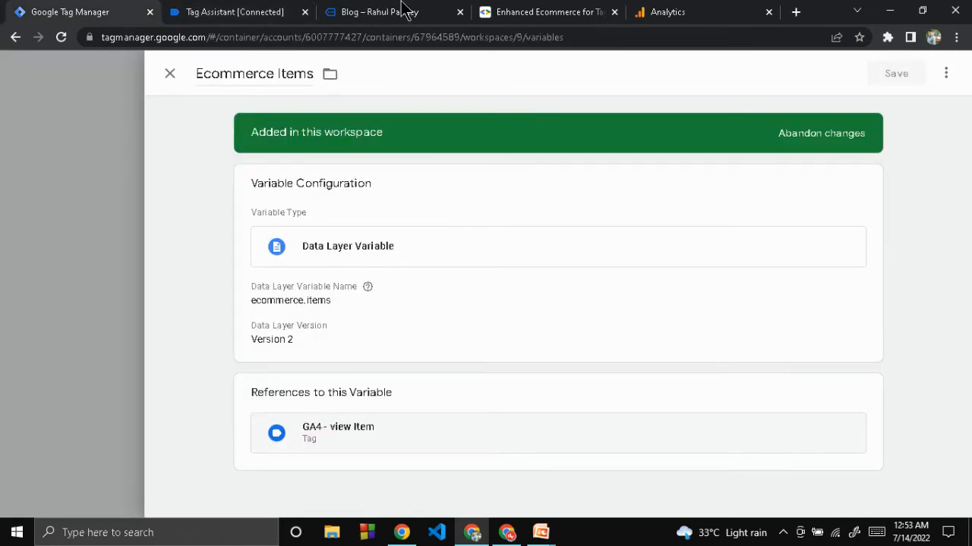
# Compare the ecommerce and impressions keys in the Enhanced Ecommerce guide with Tag Assistant's data layer, and return to the Ecommerce Items variable
pyautogui.click(529, 11)
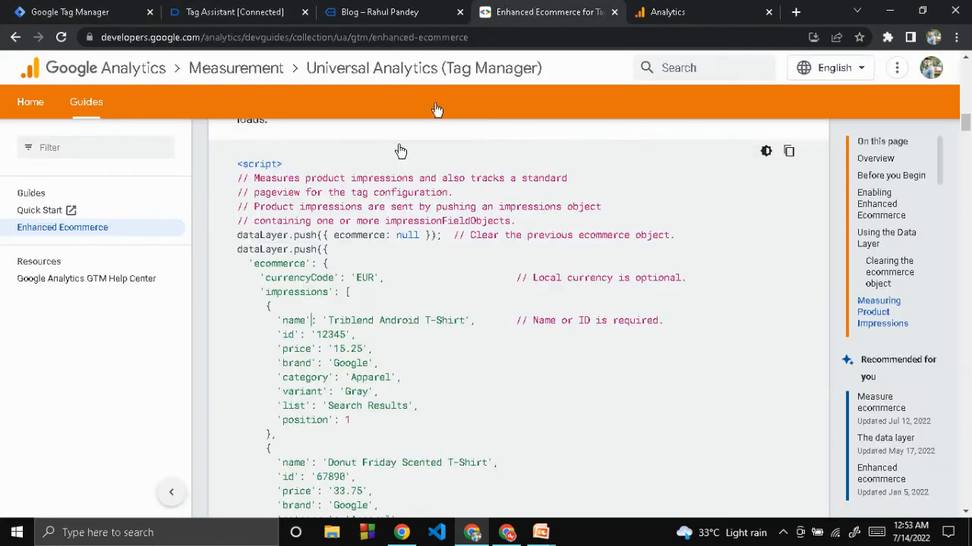
pyautogui.doubleClick(278, 264)
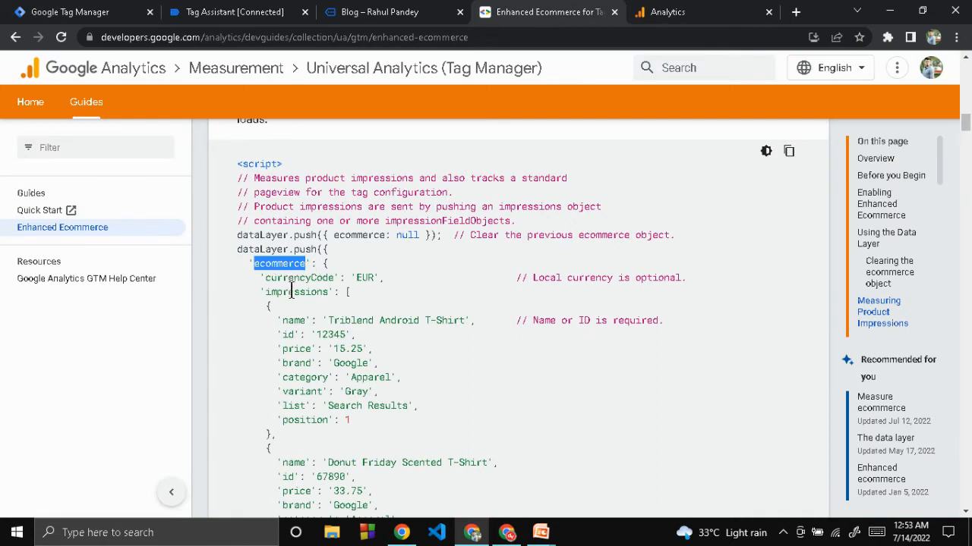
pyautogui.doubleClick(290, 292)
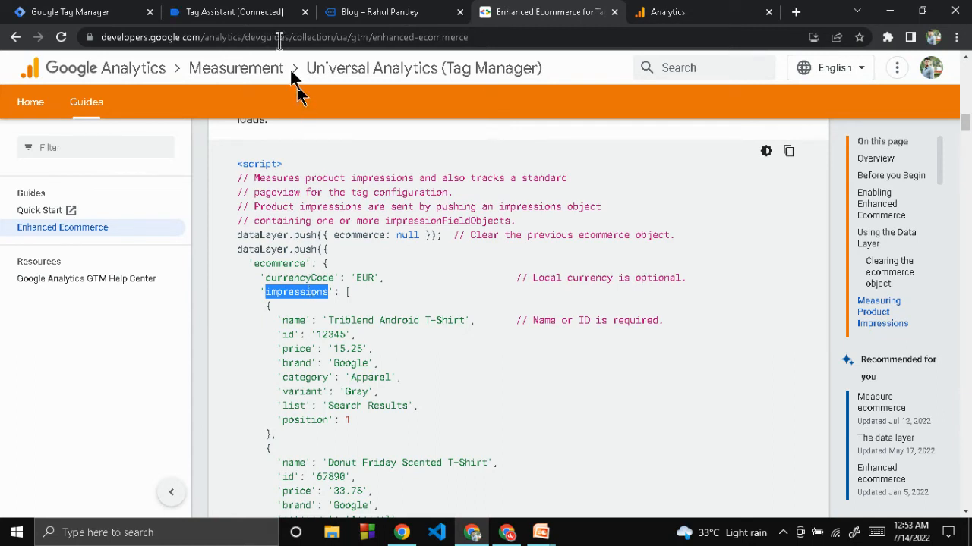
pyautogui.click(210, 13)
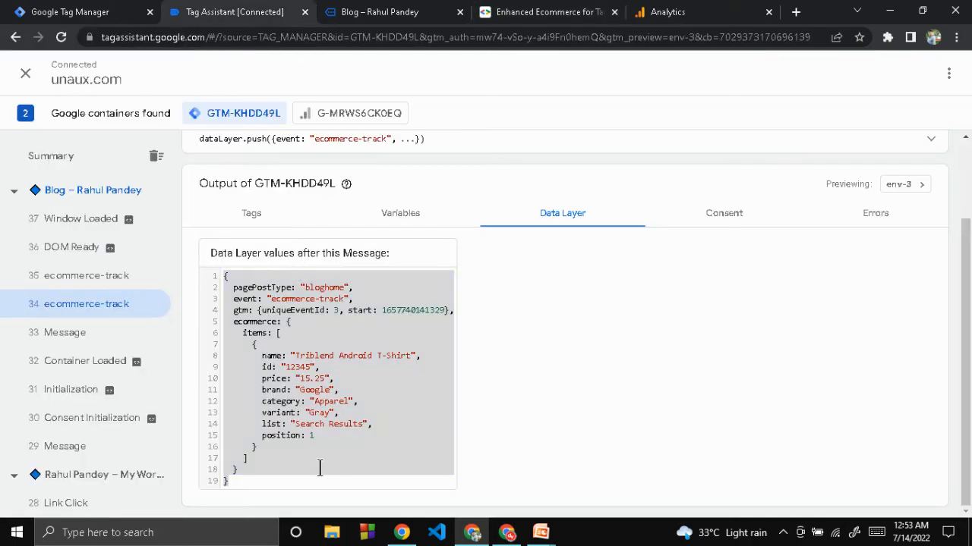
pyautogui.click(75, 12)
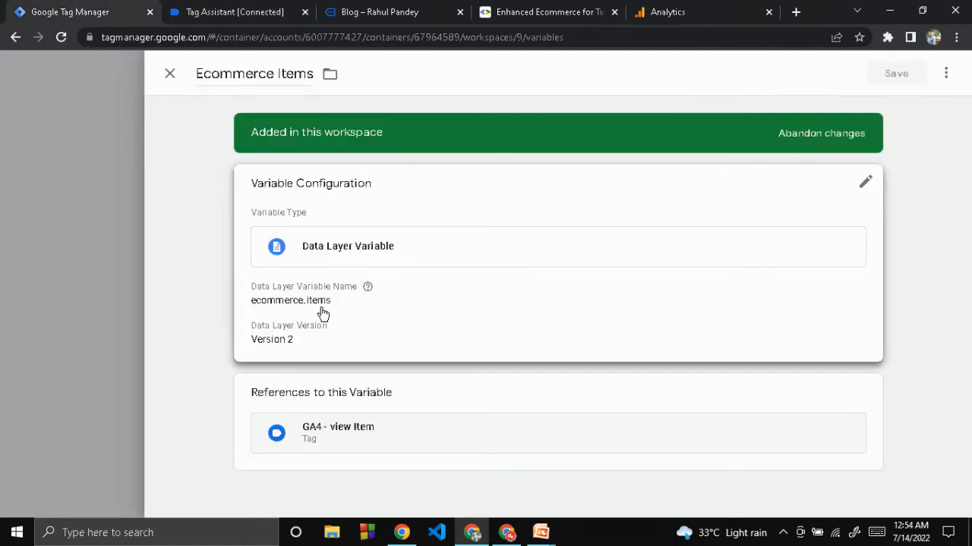
# Open the GA4 - view Item tag that references the variable and inspect its View Item - trigger configuration
pyautogui.click(350, 439)
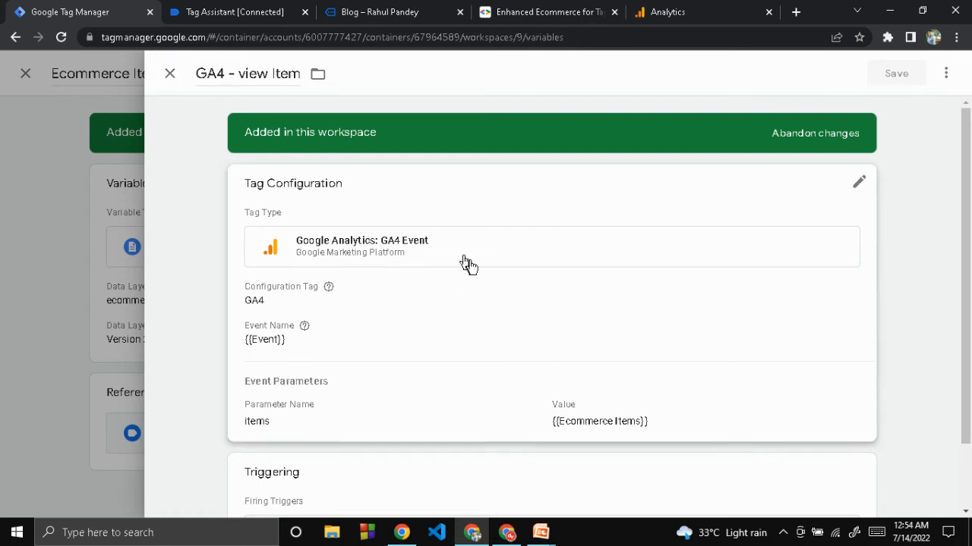
pyautogui.scroll(-1, 469, 267)
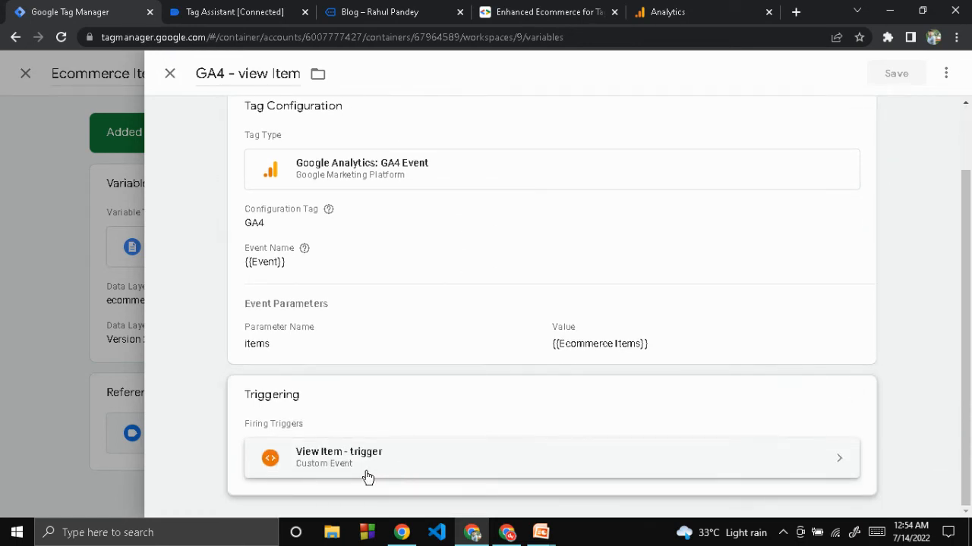
pyautogui.click(503, 430)
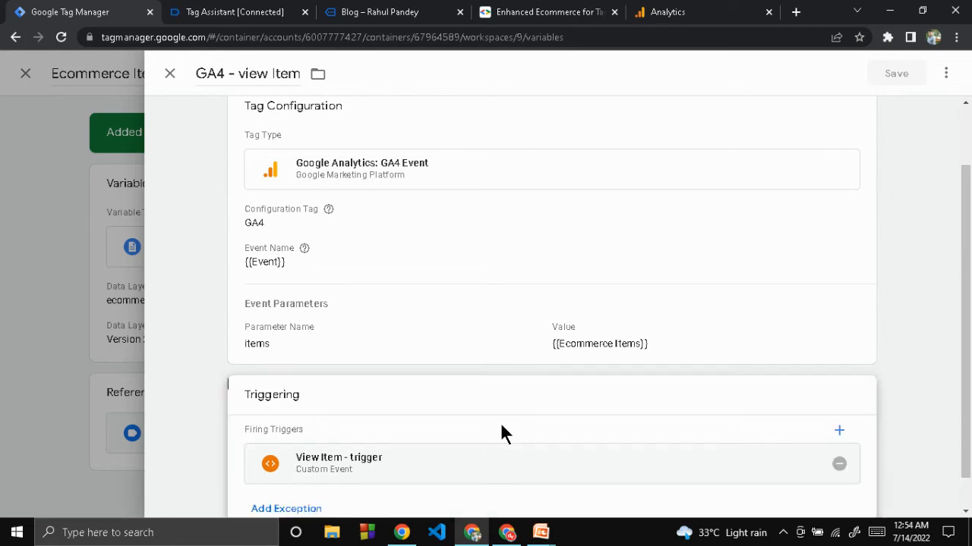
pyautogui.click(438, 468)
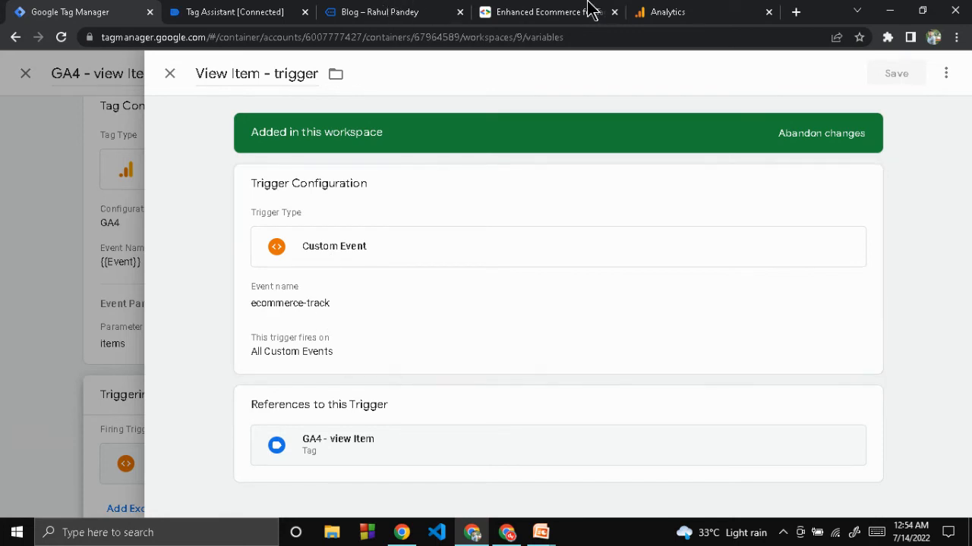
# Recheck the impressions key in the Enhanced Ecommerce guide against the ecommerce-track data layer values in Tag Assistant
pyautogui.click(498, 11)
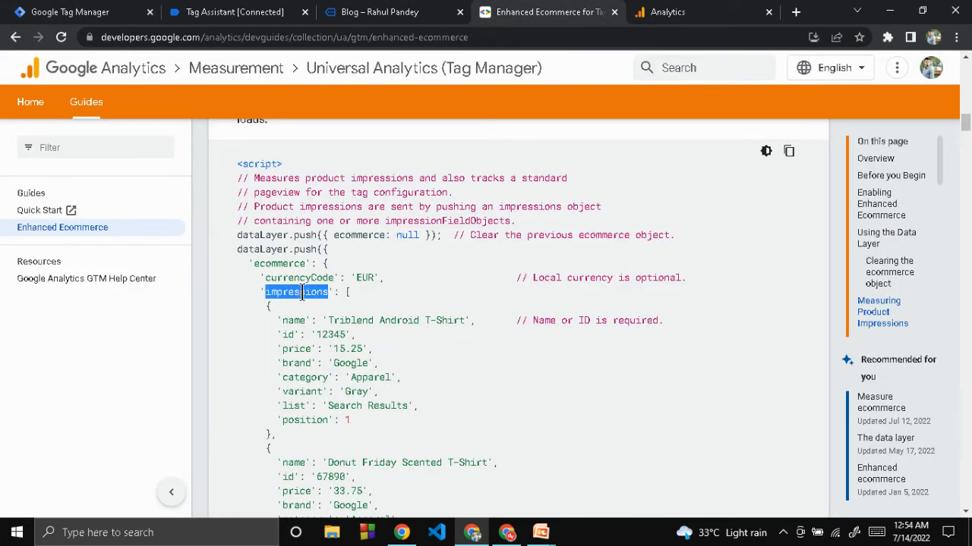
pyautogui.click(255, 10)
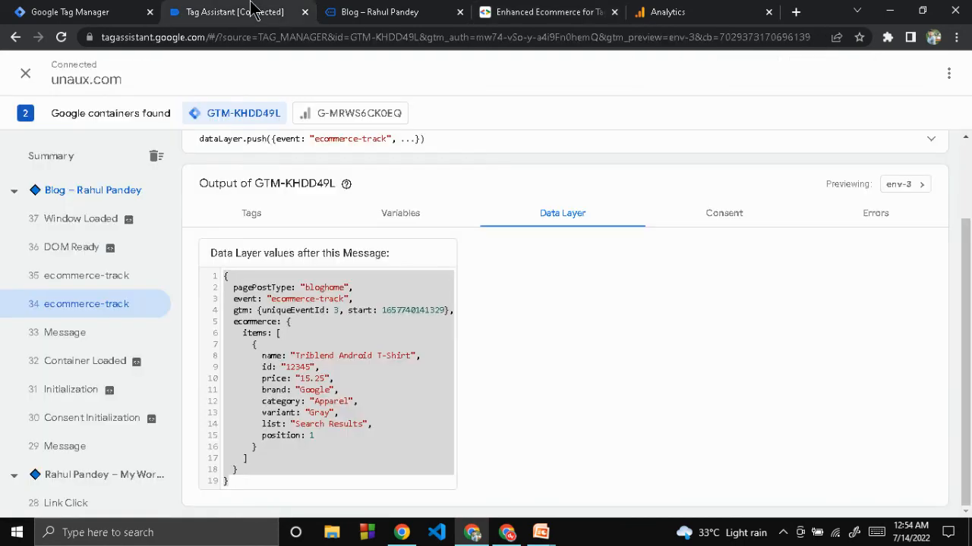
# Return to Google Tag Manager and close the View Item - trigger, GA4 - view Item tag and Ecommerce Items variable
pyautogui.click(70, 11)
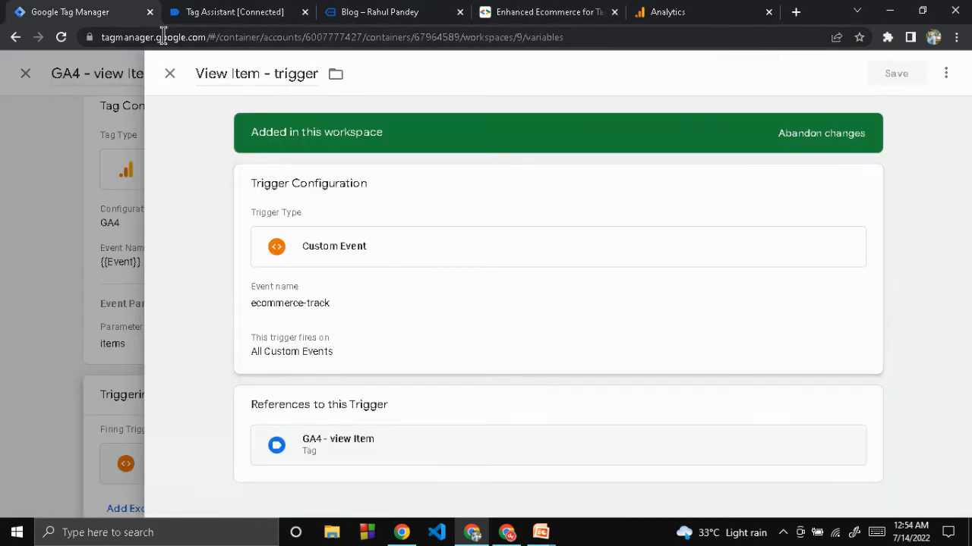
pyautogui.click(169, 74)
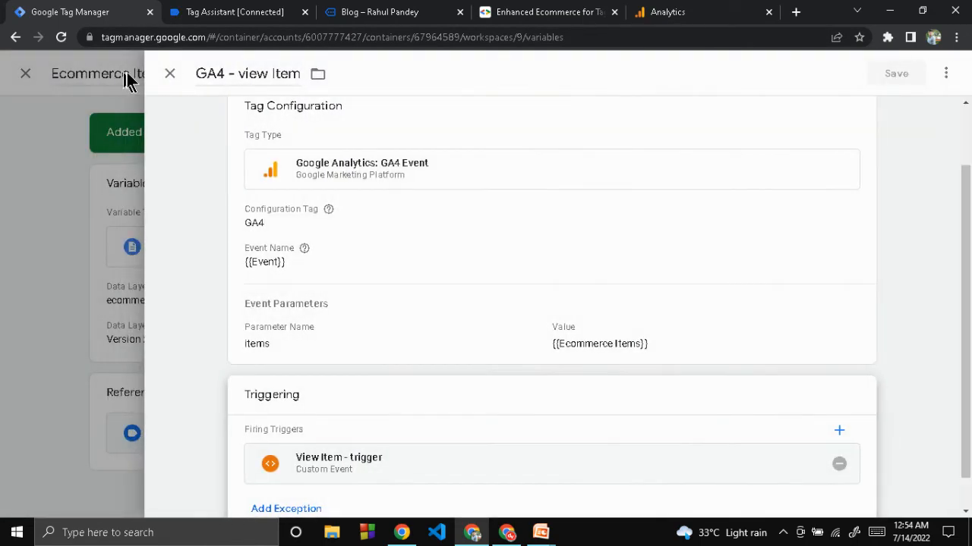
pyautogui.click(167, 75)
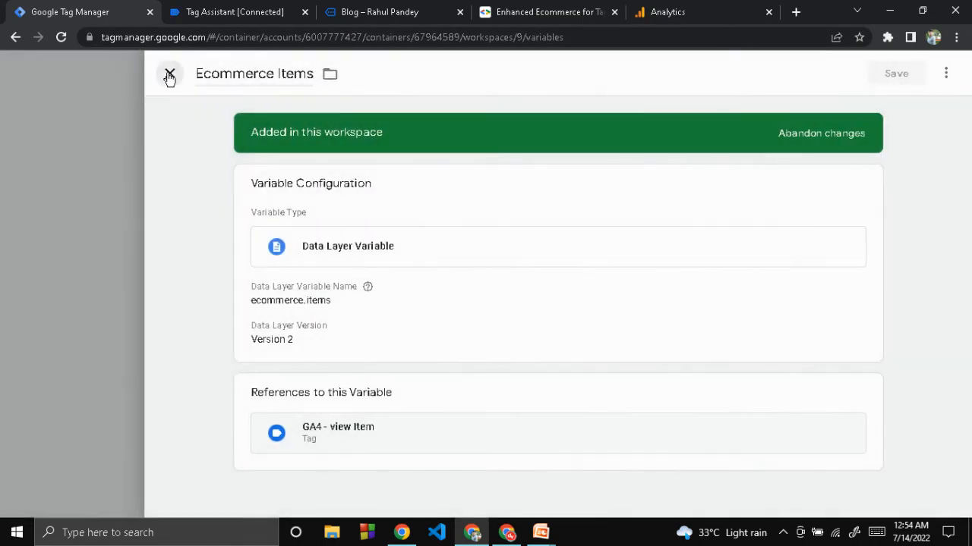
pyautogui.click(169, 72)
pyautogui.scroll(8, 134, 124)
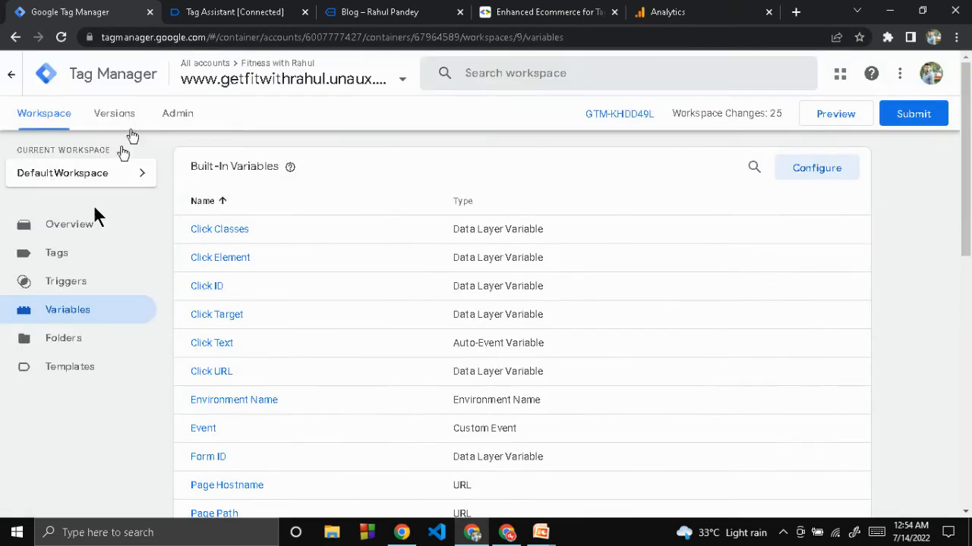
# Open the DLP - Ecommerce tag to review its Custom HTML data layer push, and switch to the PowerPoint slide listing the three steps
pyautogui.click(59, 257)
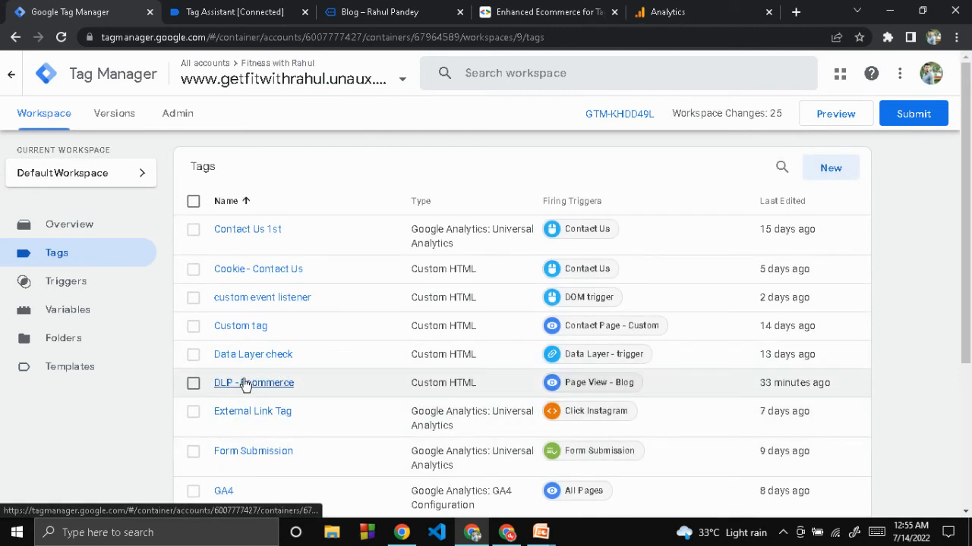
pyautogui.click(245, 384)
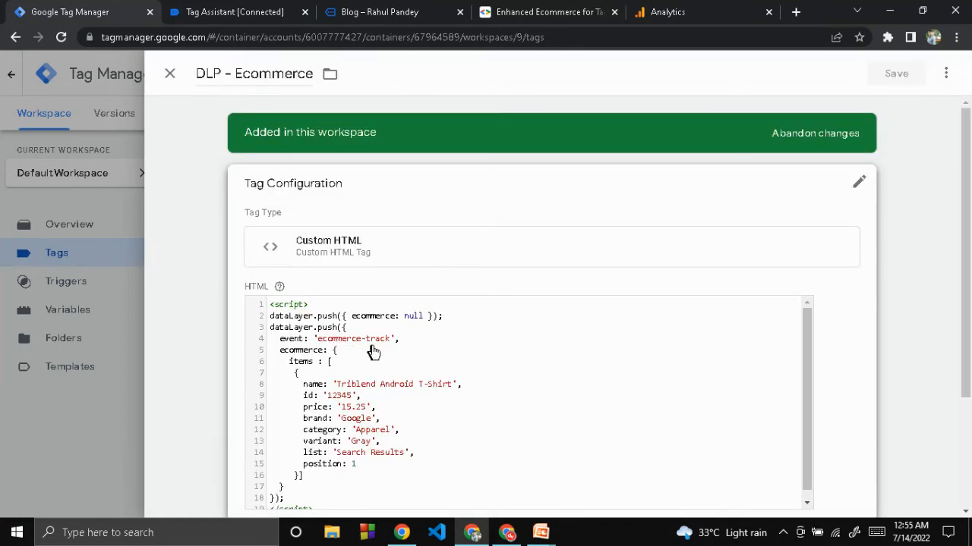
pyautogui.scroll(-1, 383, 354)
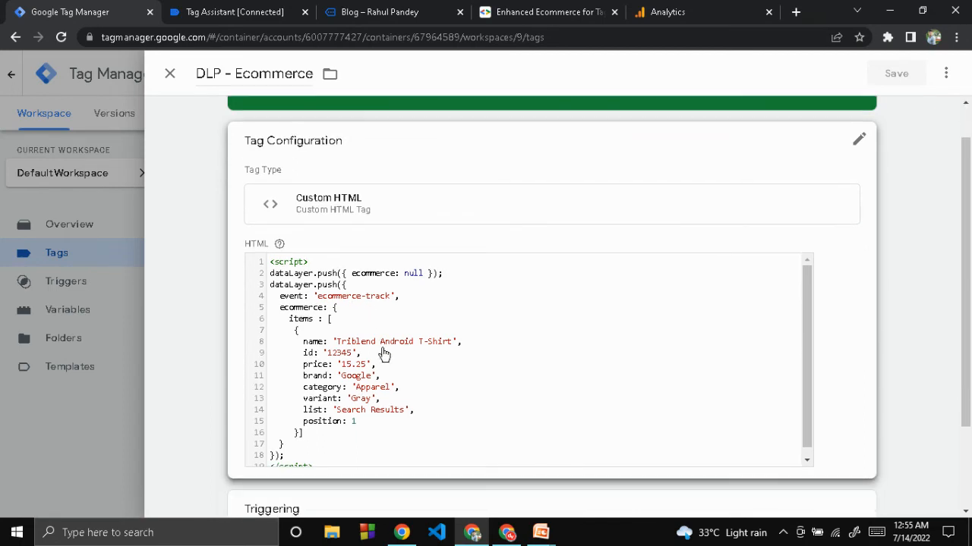
pyautogui.hotkey('alt', 'Tab')
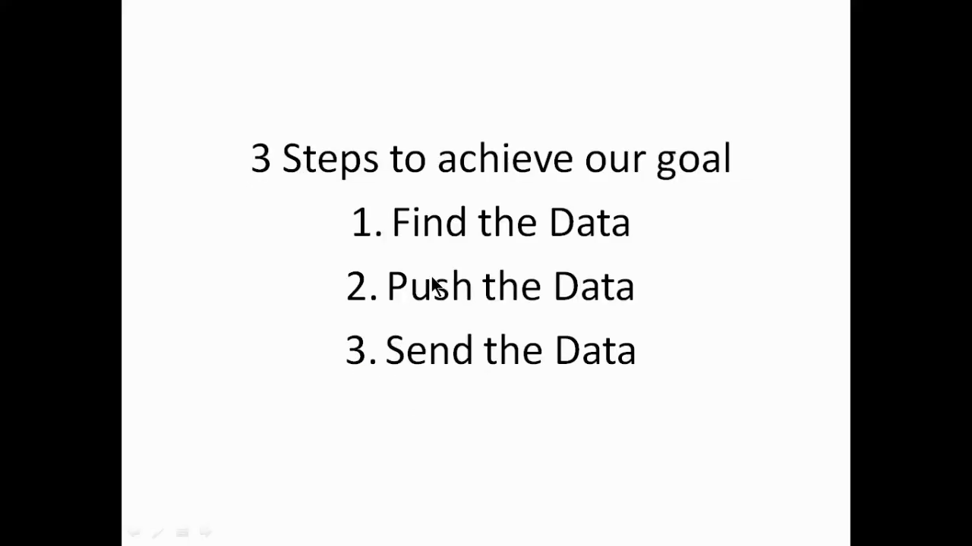